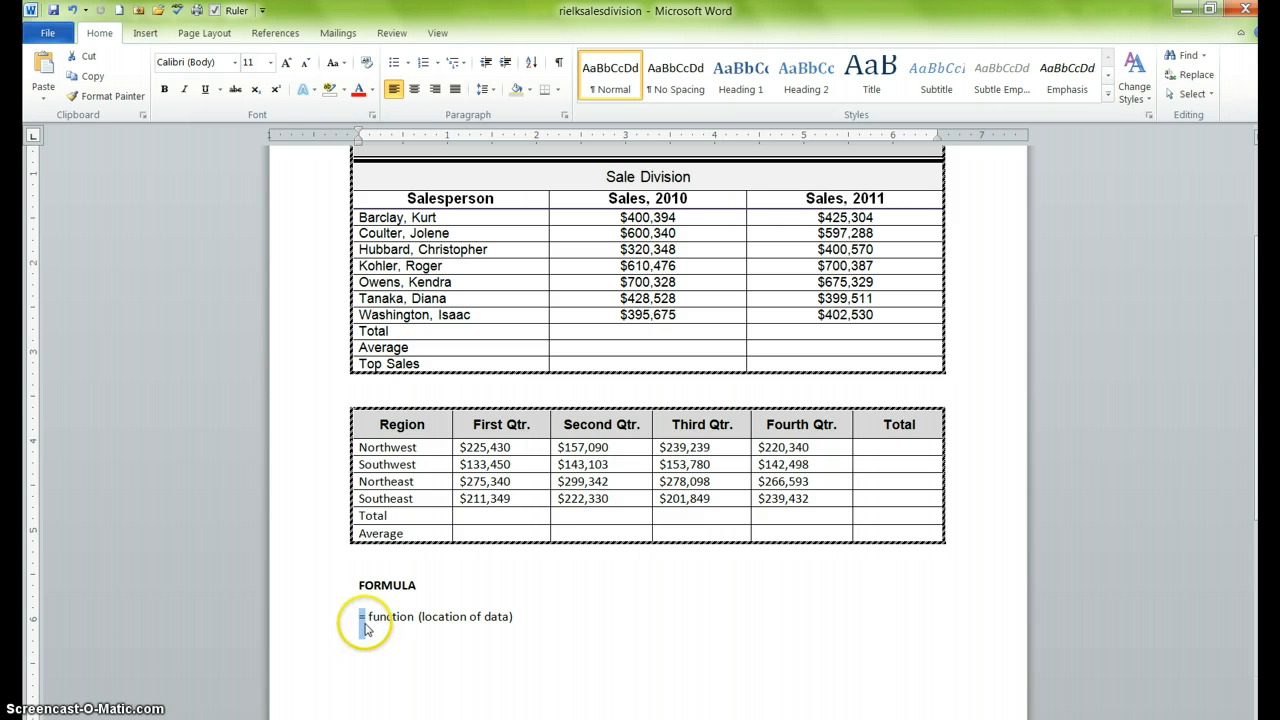
- Examine the generic formula line below the tables, highlighting the equals sign, the function and the location of data
drag(369, 618, 406, 627)
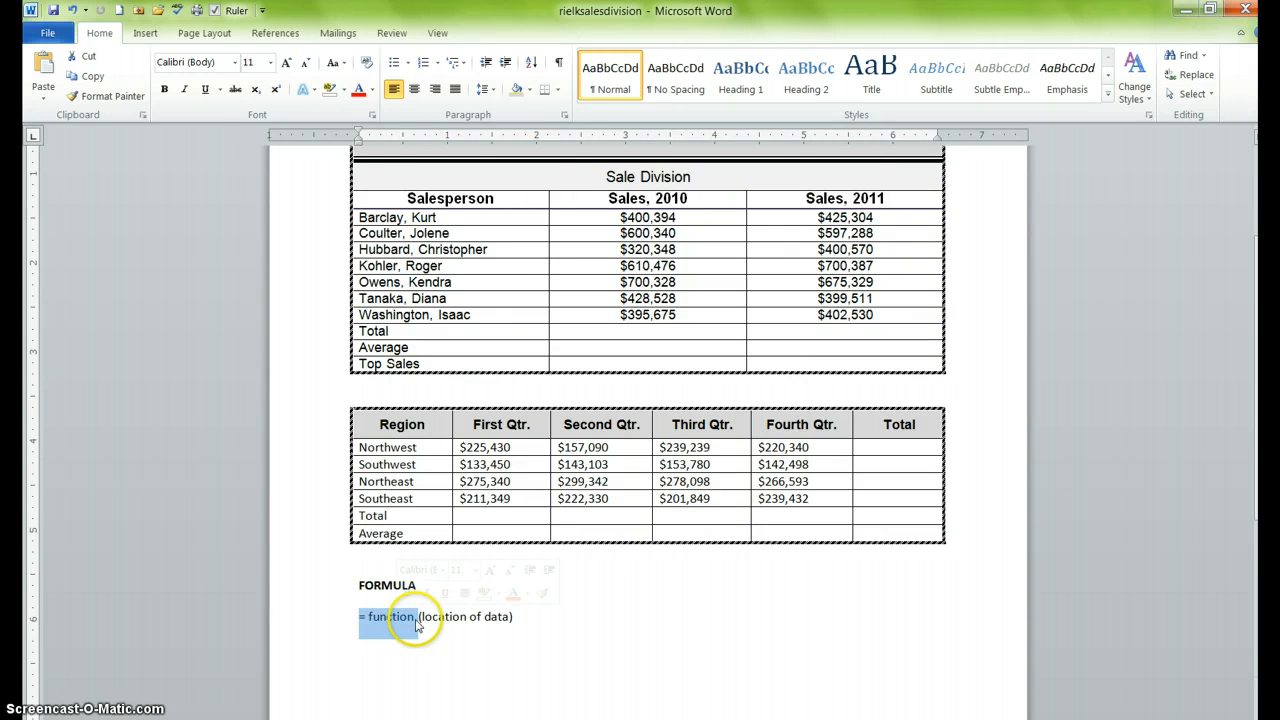
click(418, 620)
drag(418, 617, 518, 620)
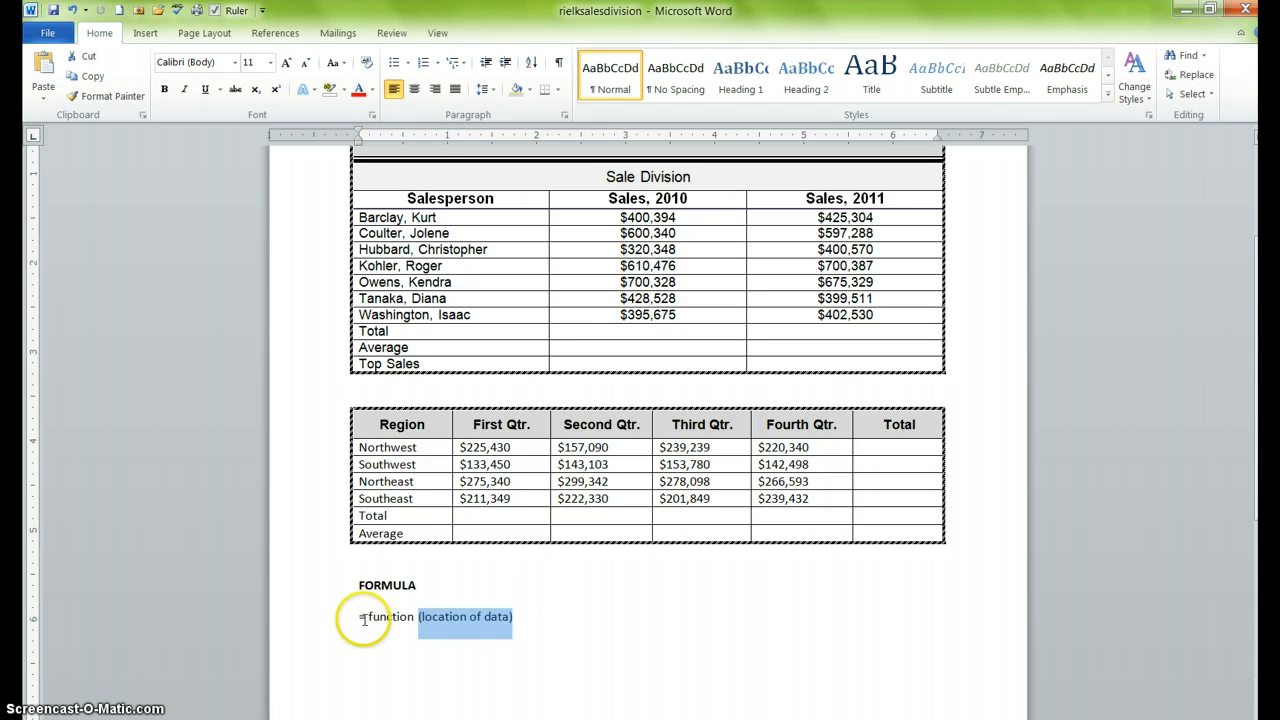
drag(365, 619, 528, 625)
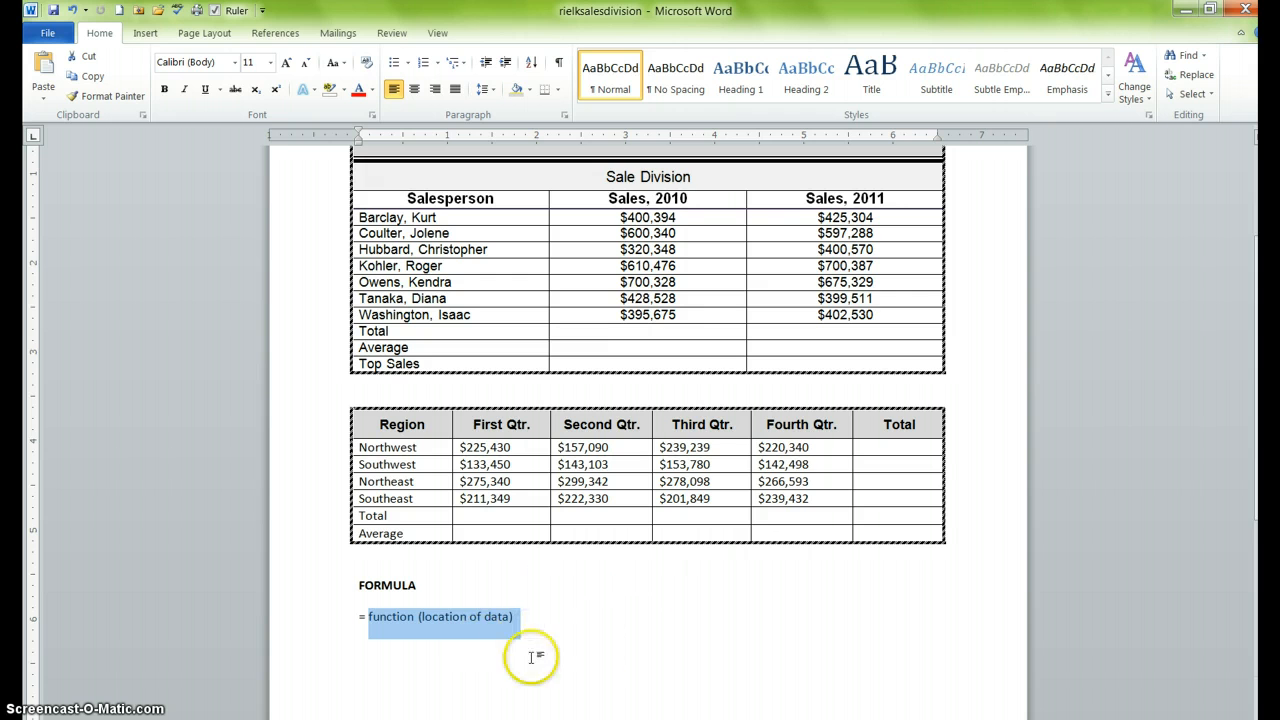
- Insert the formula =SUM(ABOVE) with number format #,##0 in the Total row's Sales, 2010 cell
scroll(610, 648, up, 1)
scroll(609, 645, up, 2)
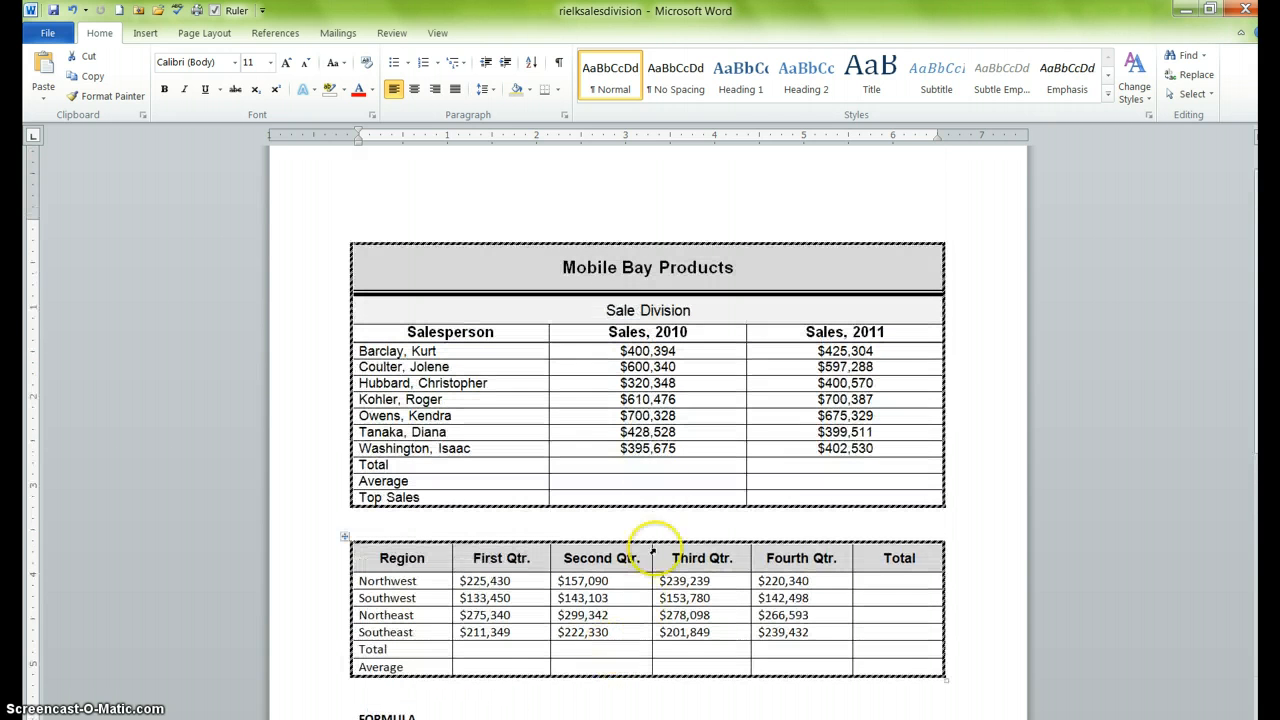
click(644, 465)
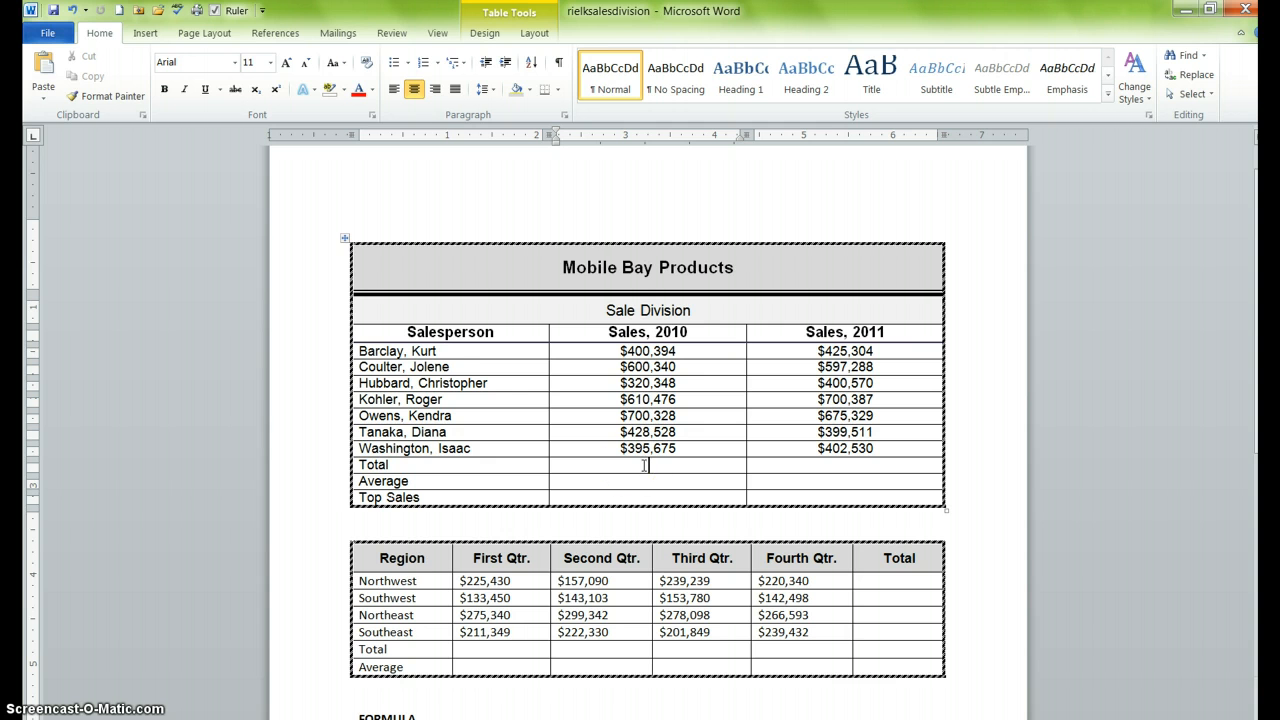
click(536, 34)
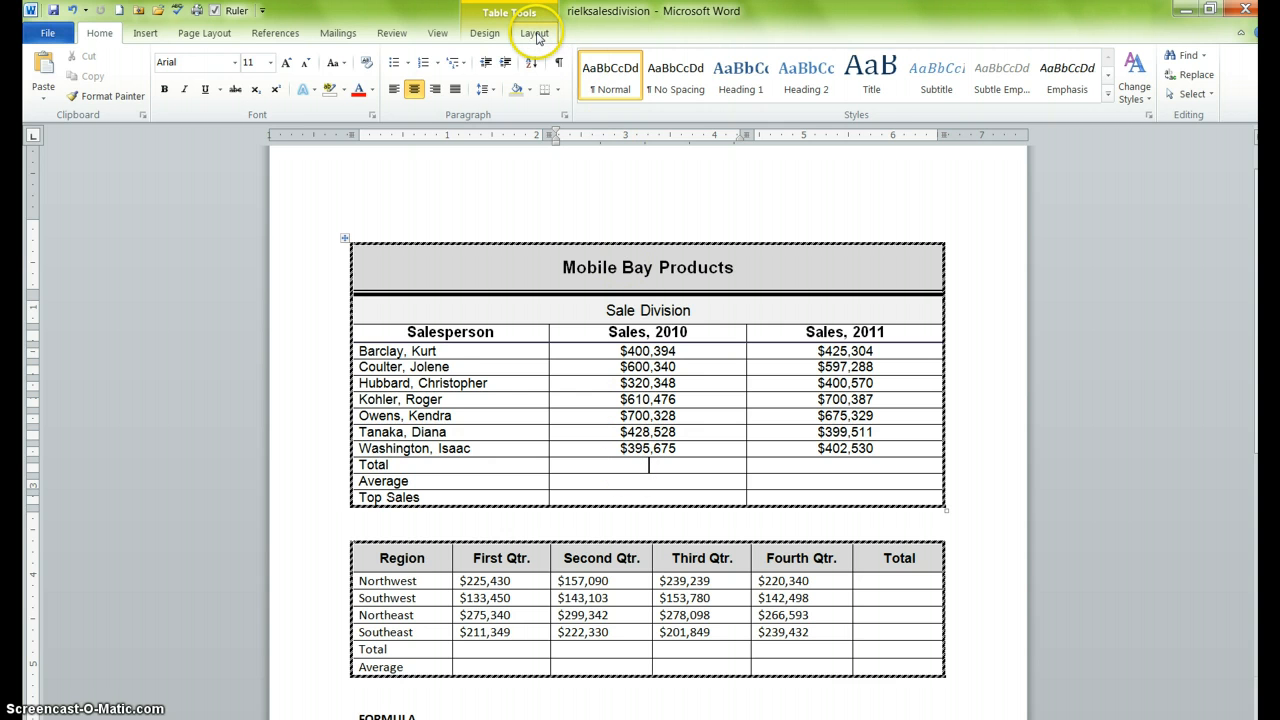
click(955, 88)
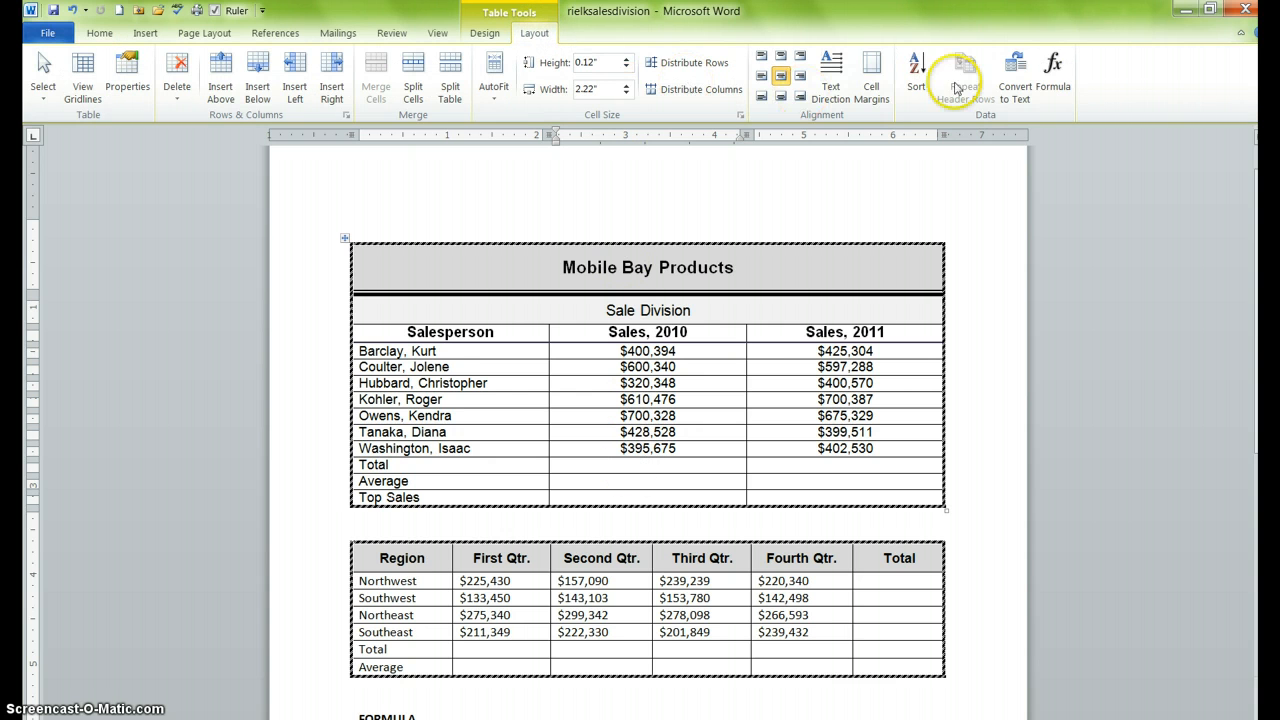
click(1058, 76)
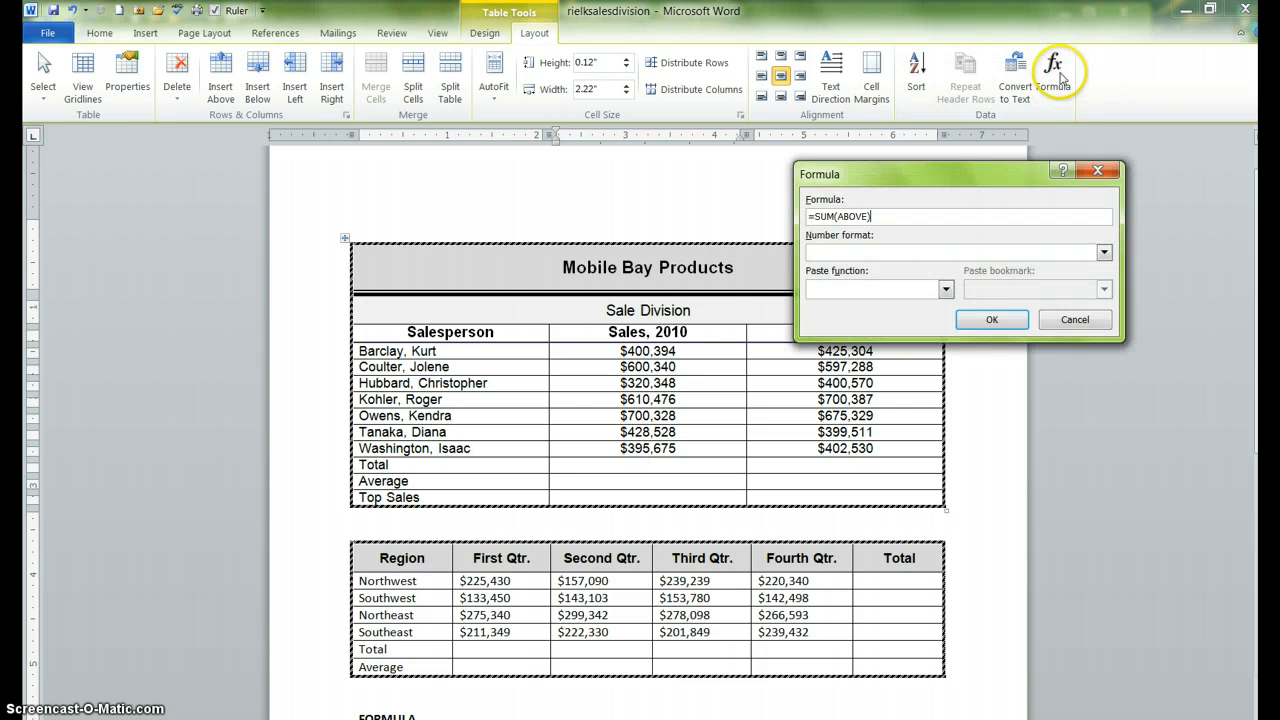
click(853, 219)
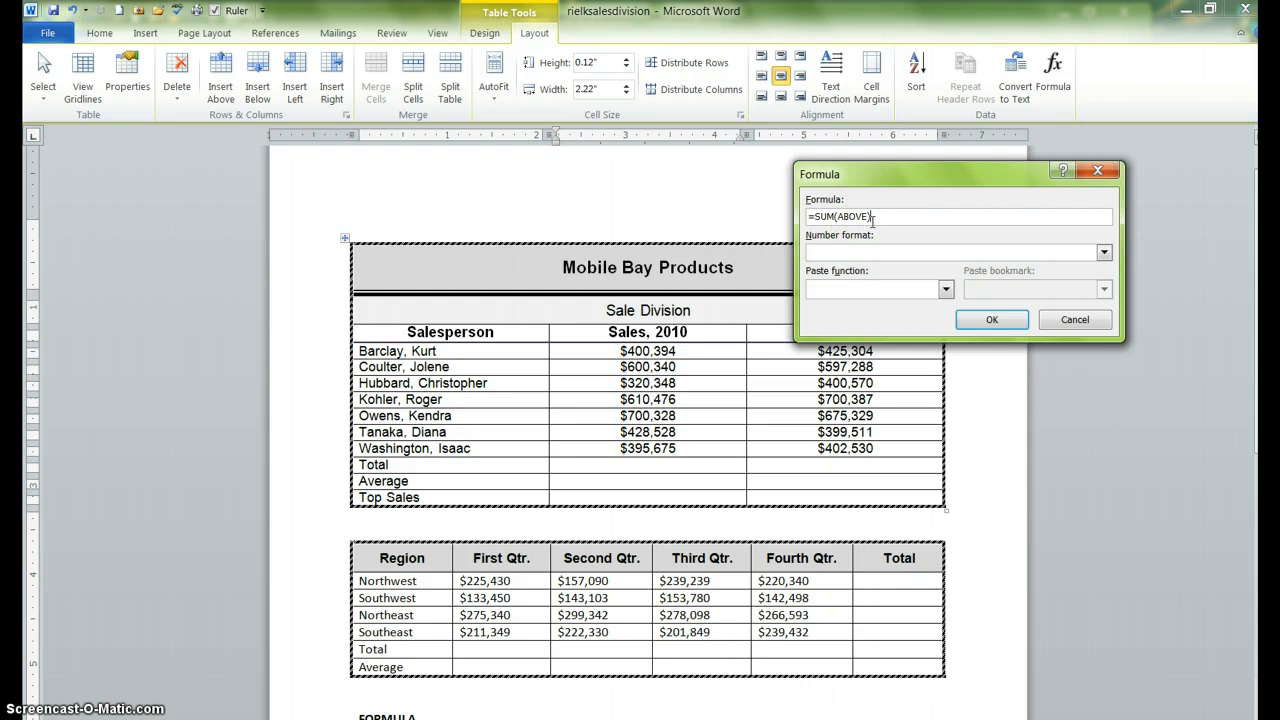
click(1104, 253)
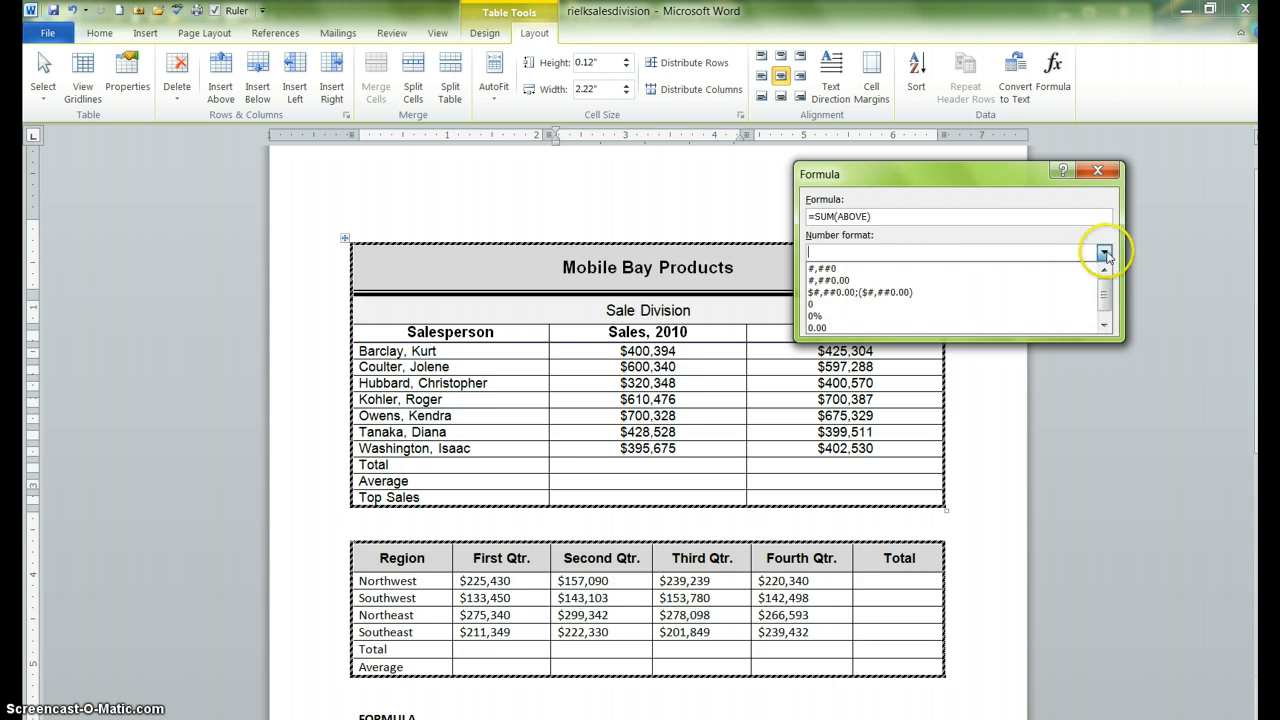
click(869, 269)
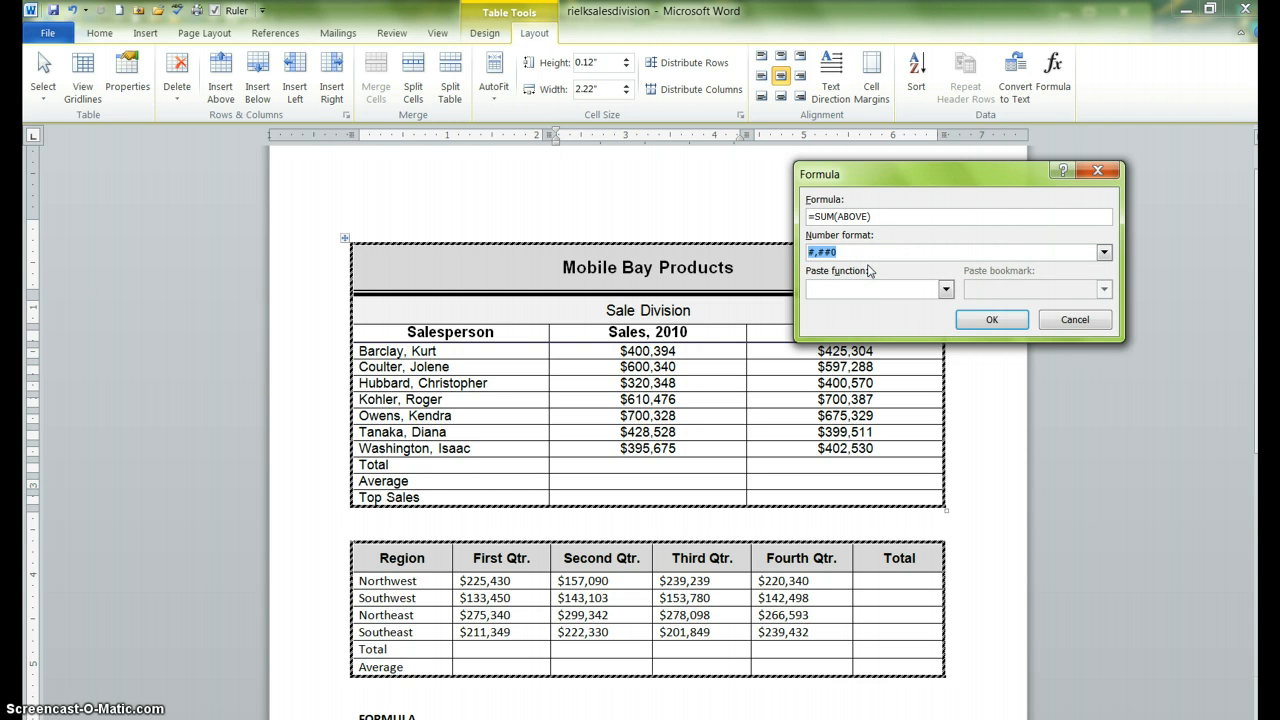
click(840, 251)
click(994, 320)
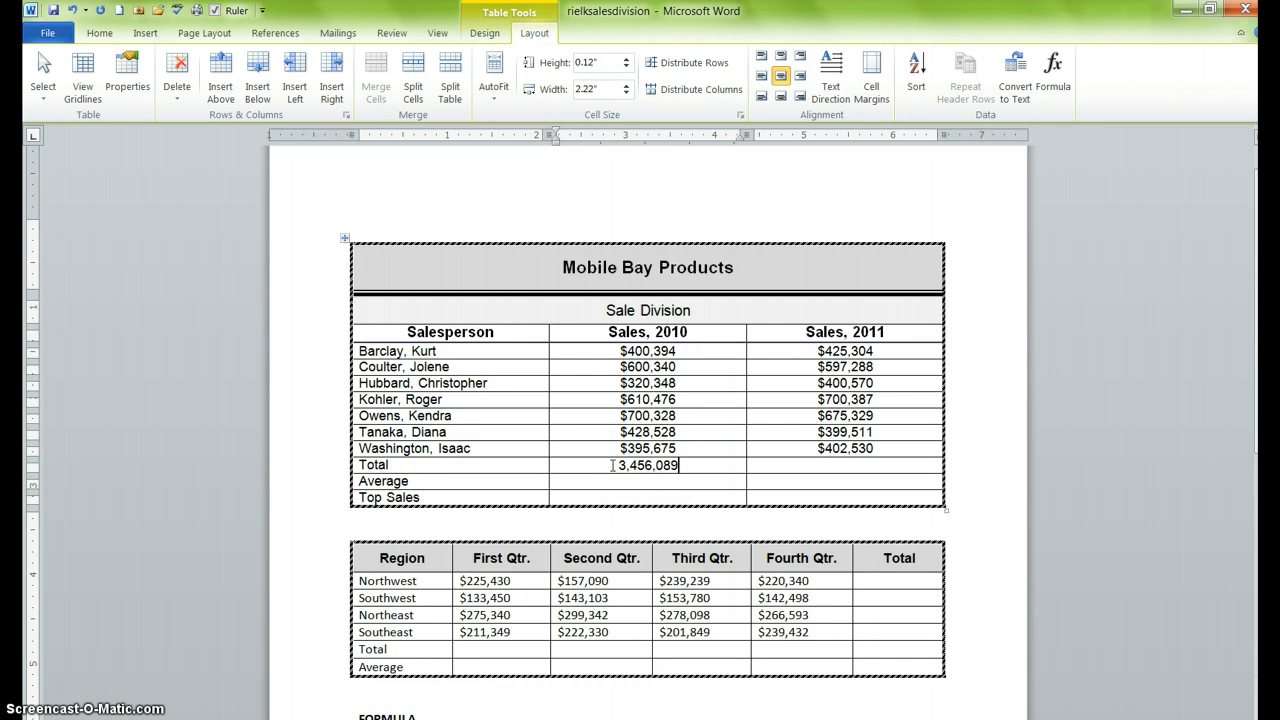
- Try =SUM(ABOVE) without a number format in the Total row's Sales, 2011 cell and delete the result
click(827, 465)
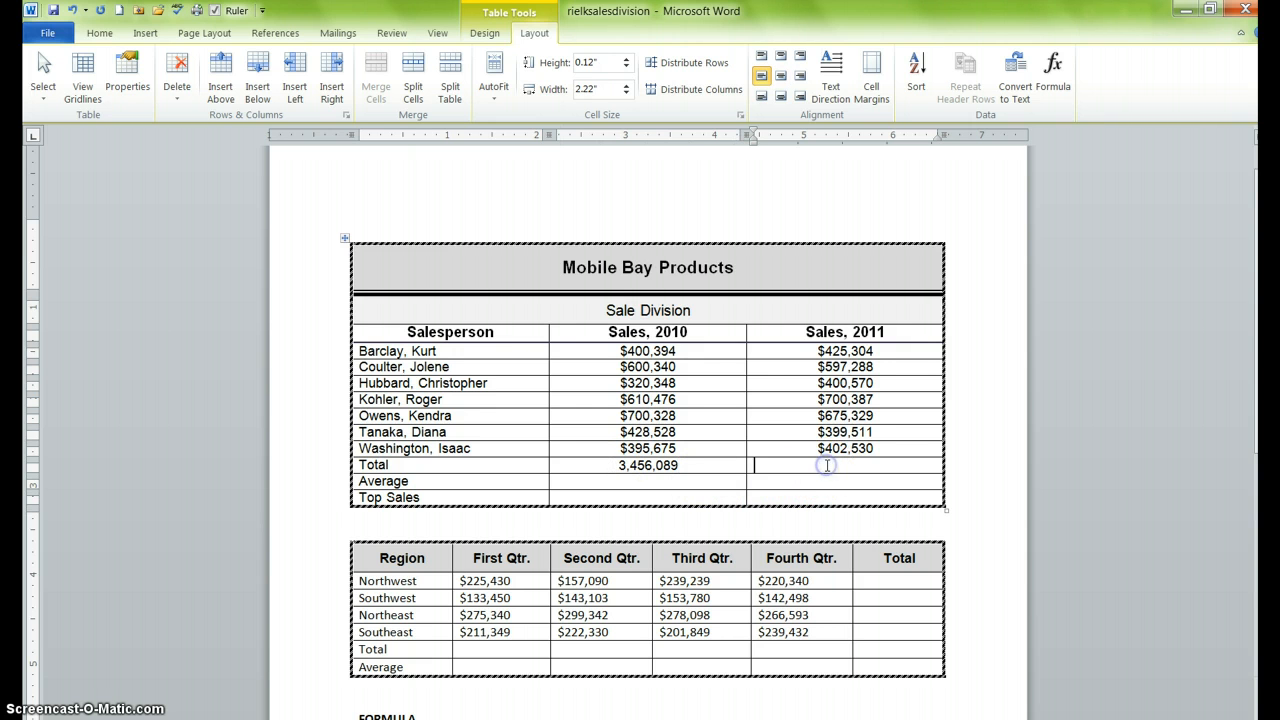
click(1055, 66)
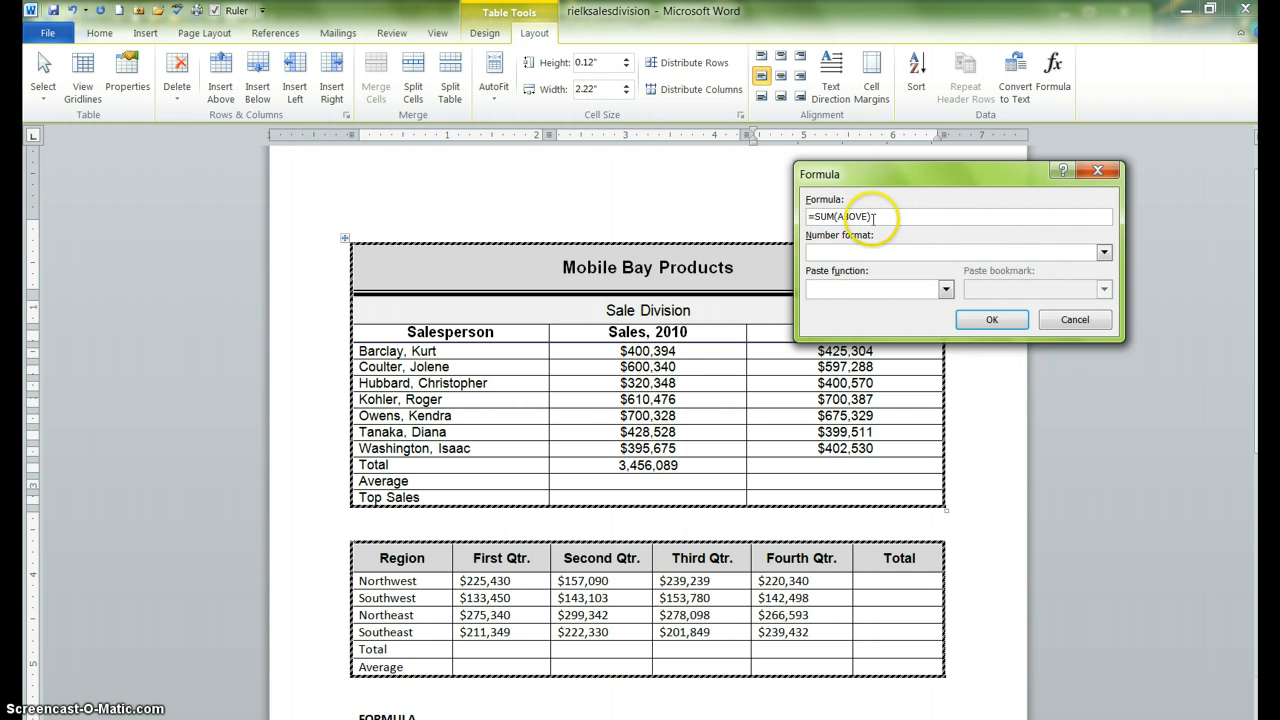
click(987, 320)
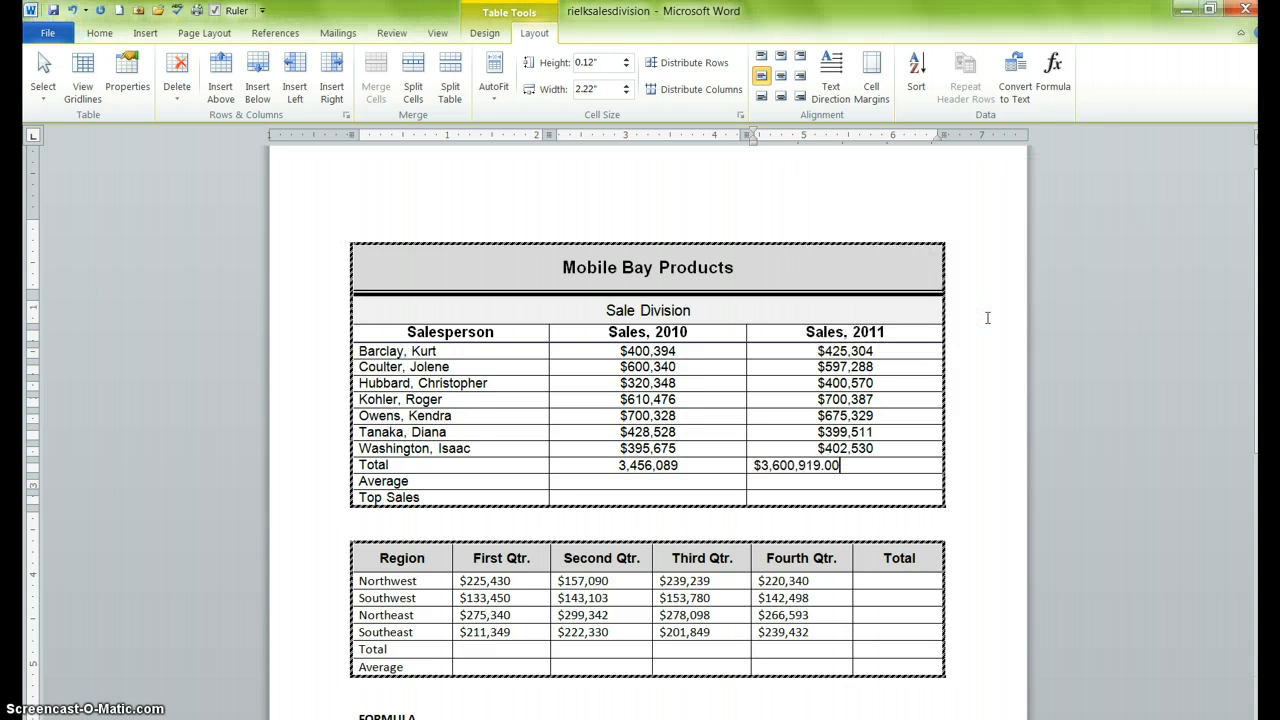
drag(845, 465, 755, 465)
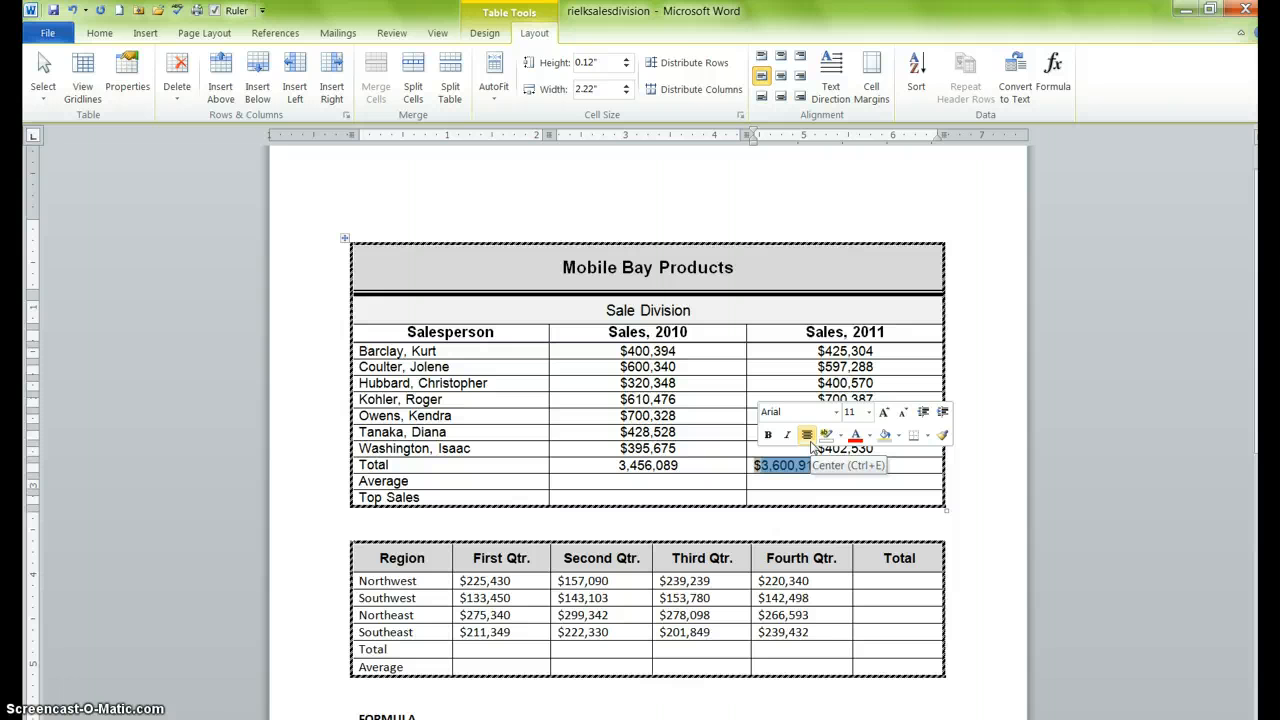
key(Delete)
- Insert the formula =SUM(ABOVE) with number format #,##0 in the Total row's Sales, 2011 cell
scroll(811, 437, up, 1)
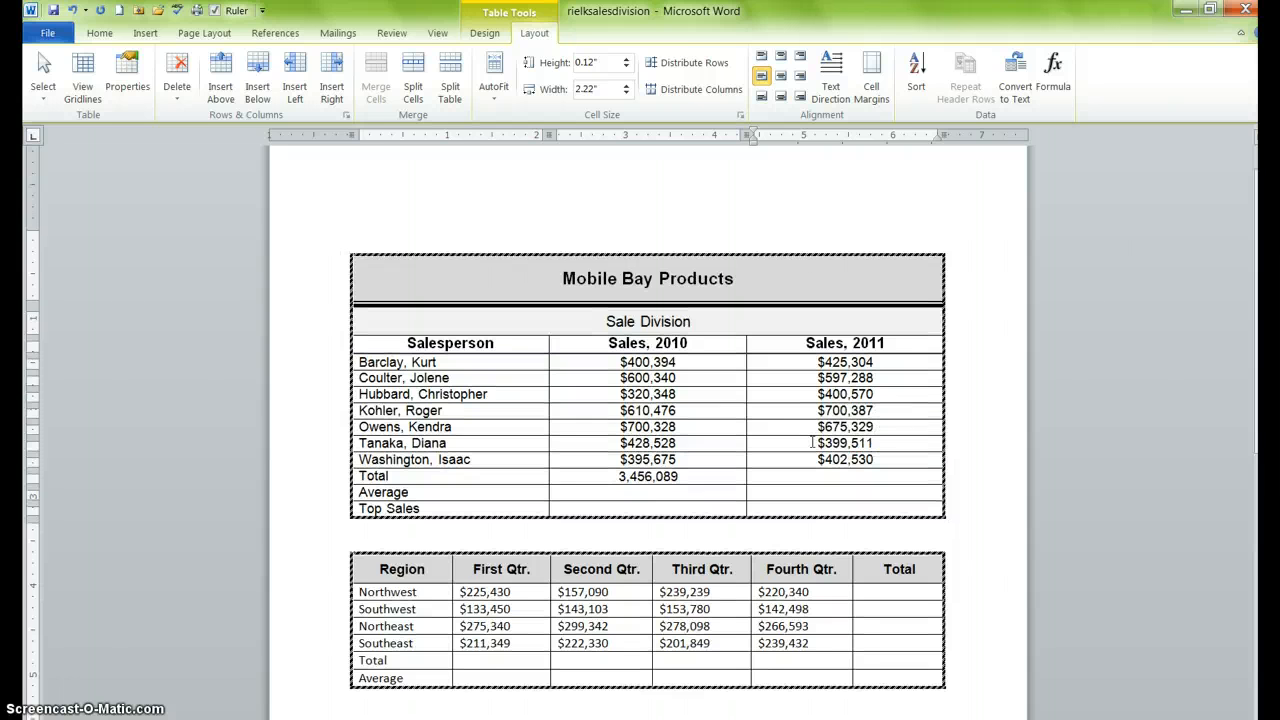
click(1053, 72)
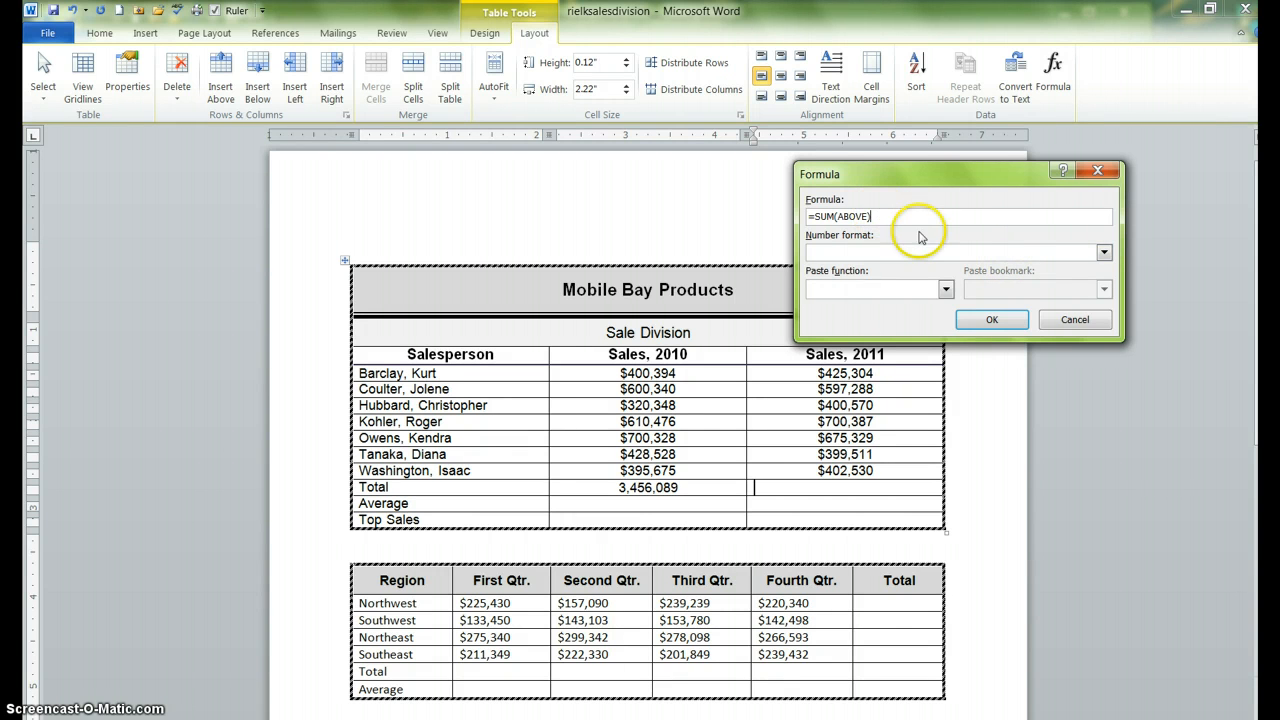
click(1104, 252)
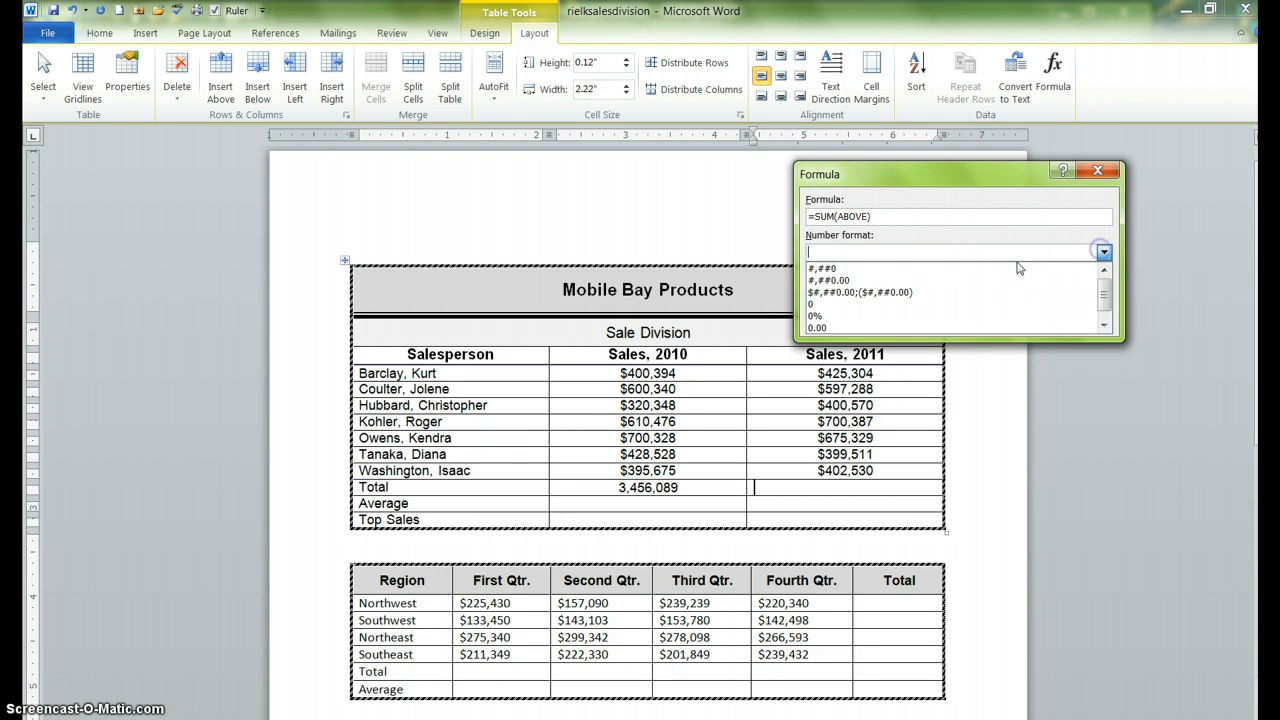
click(985, 268)
click(1000, 320)
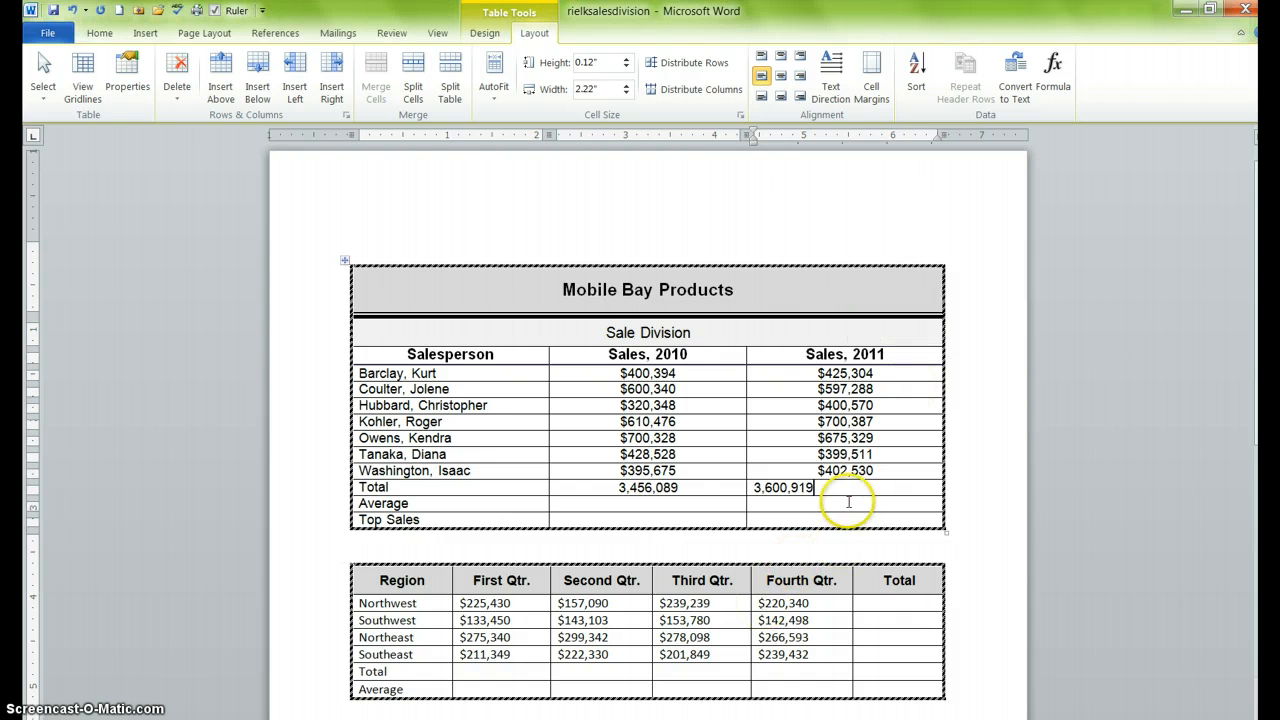
- Center the Sales, 2011 total within its cell
drag(818, 488, 757, 487)
click(99, 33)
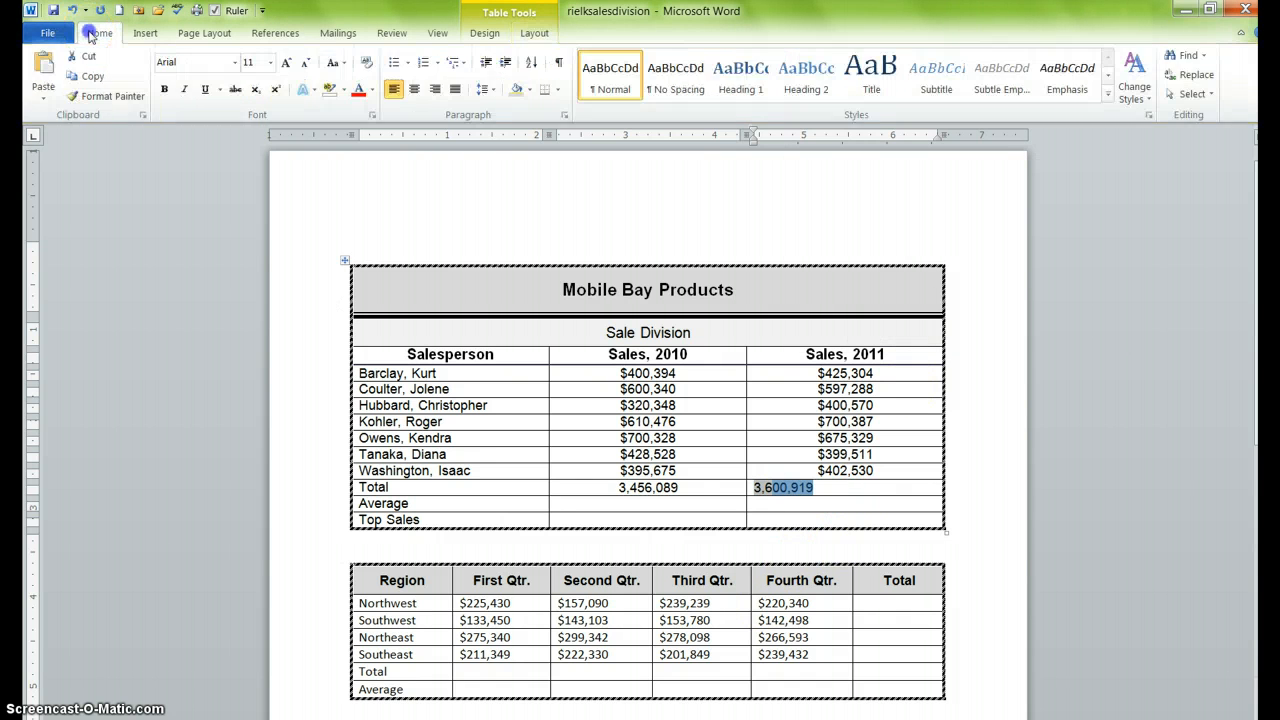
click(414, 88)
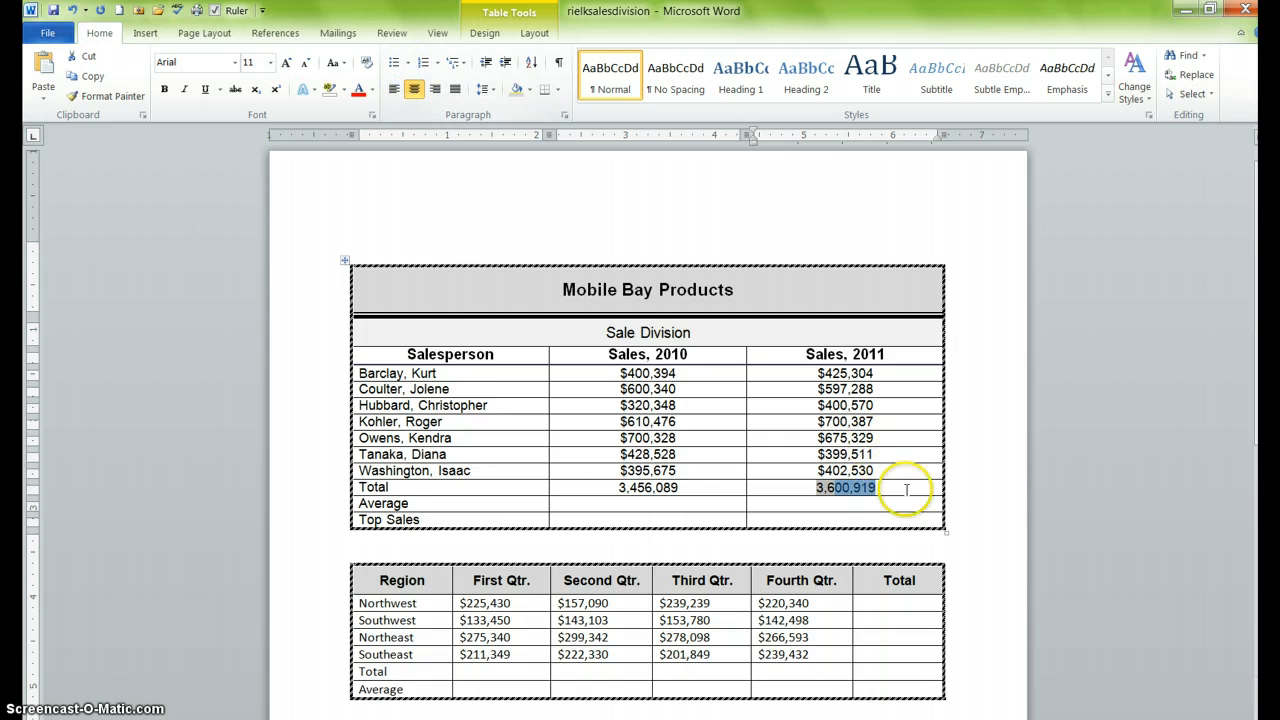
- Insert the formula =SUM(LEFT) with number format #,##0 in the Northwest row's Total cell of the region table
scroll(903, 488, down, 2)
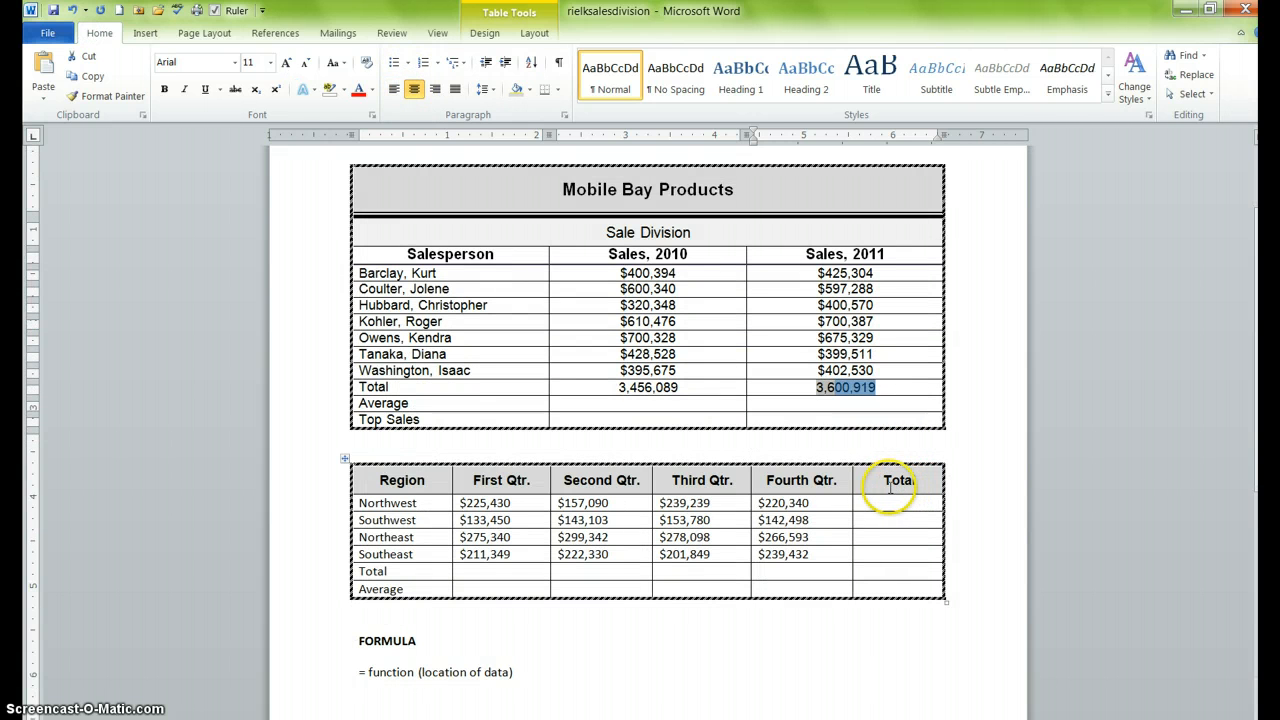
scroll(887, 488, down, 1)
click(888, 460)
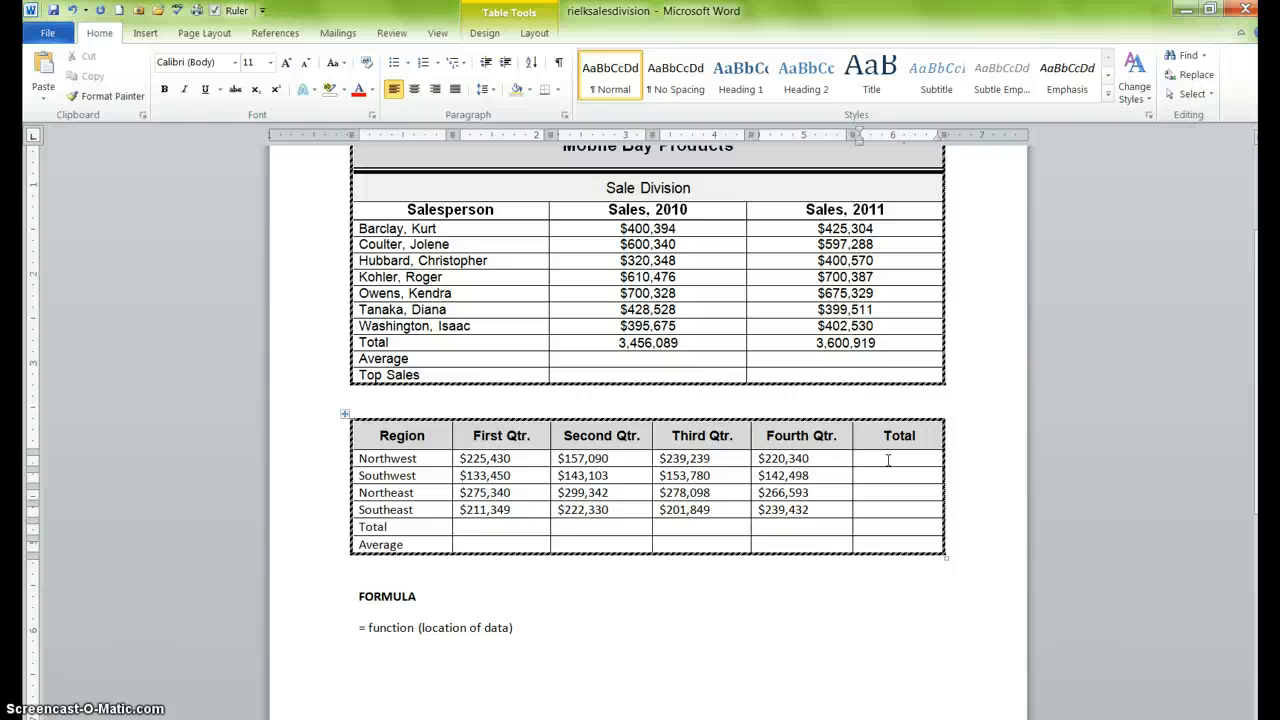
scroll(886, 460, down, 2)
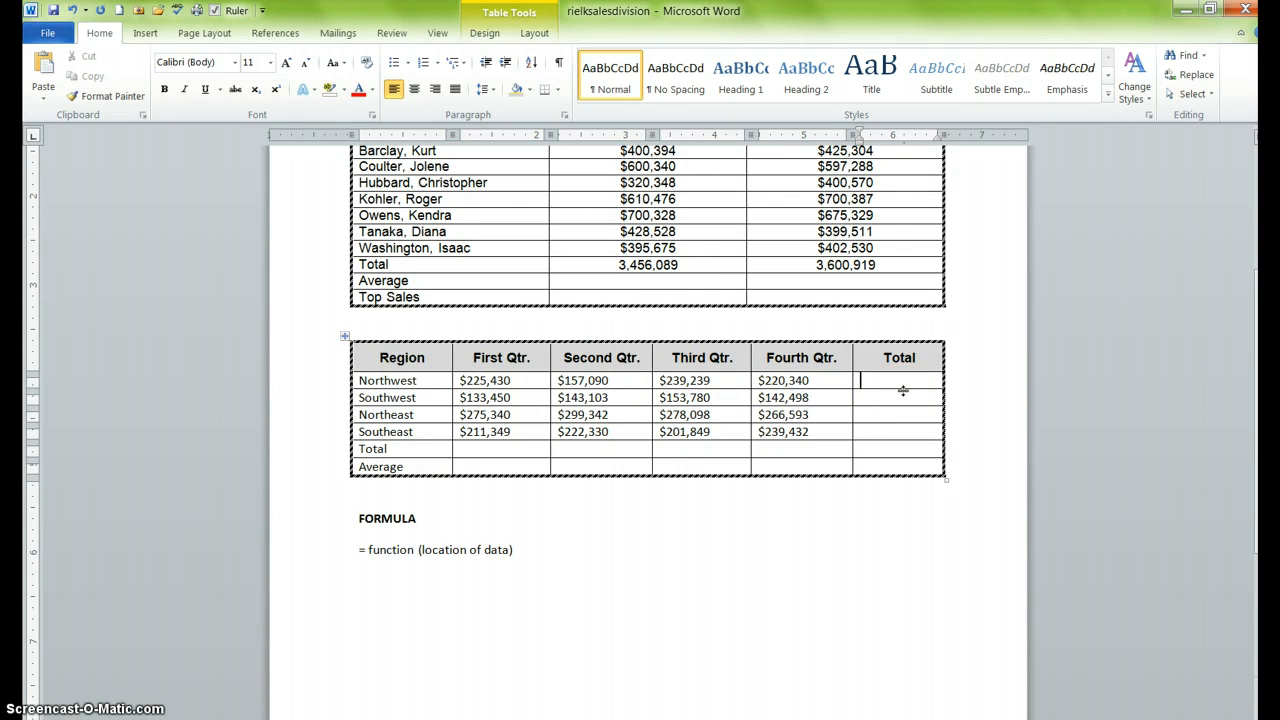
click(902, 394)
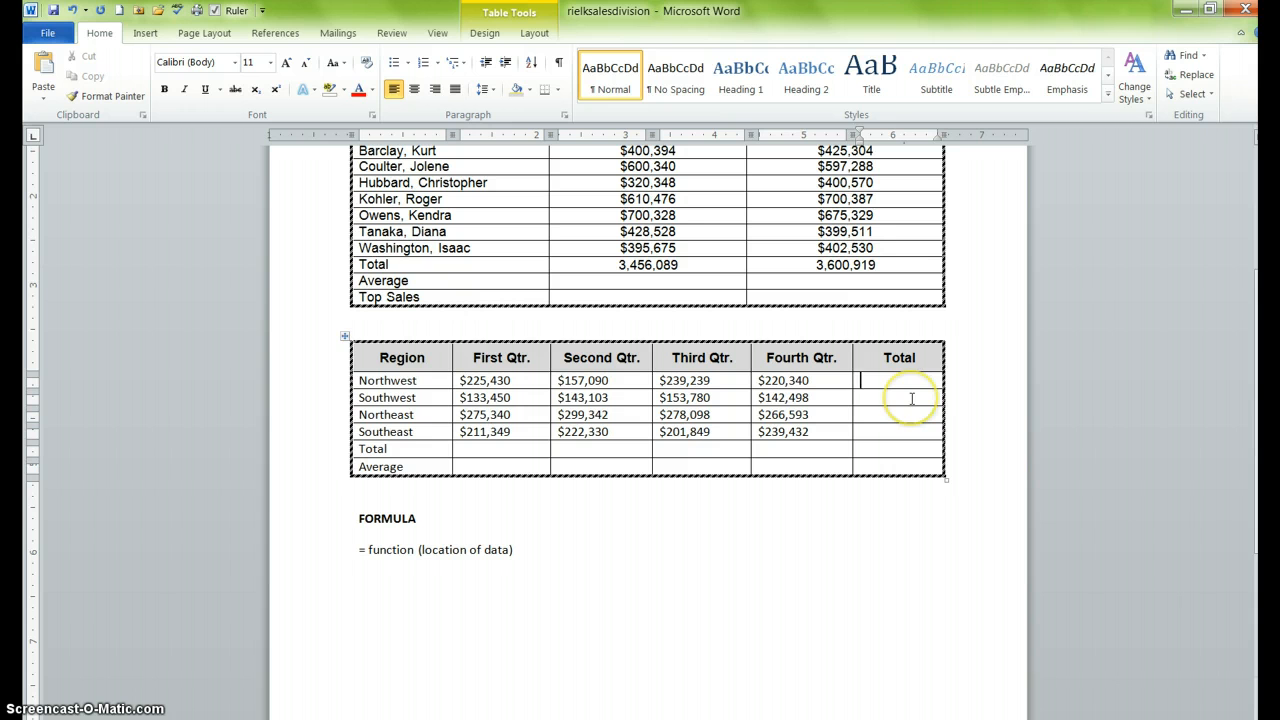
click(536, 34)
click(1053, 75)
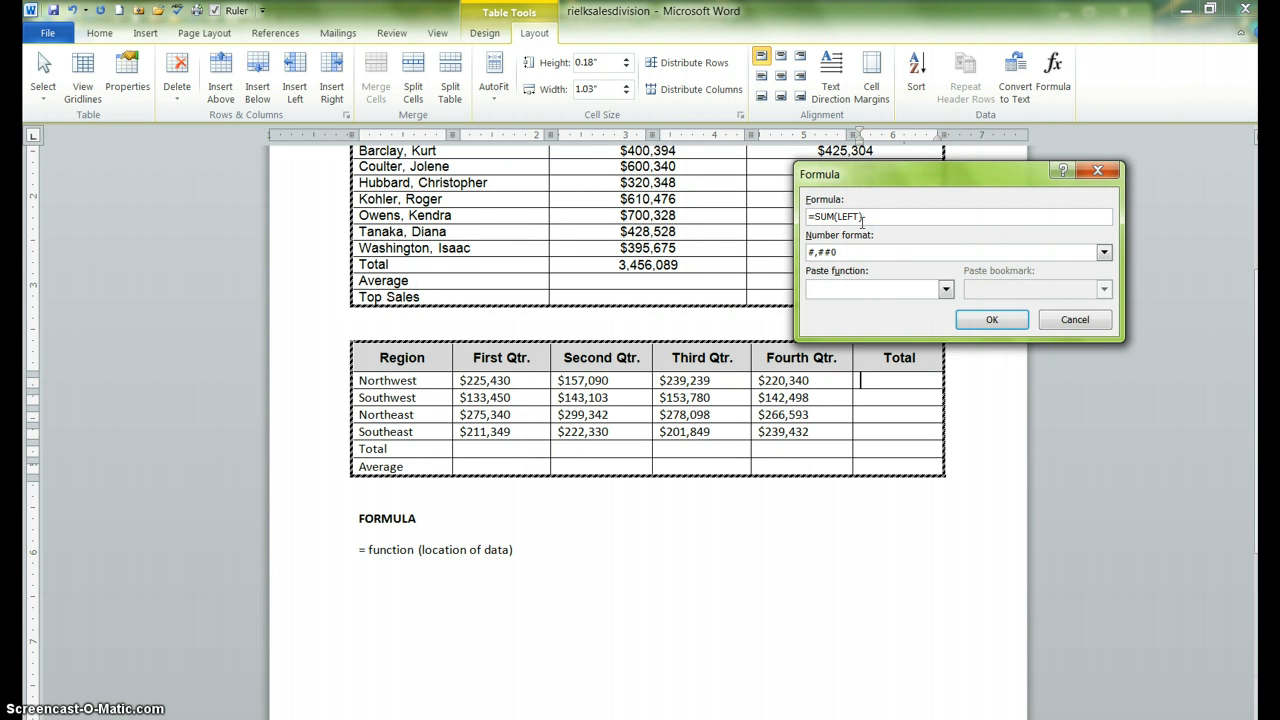
click(869, 254)
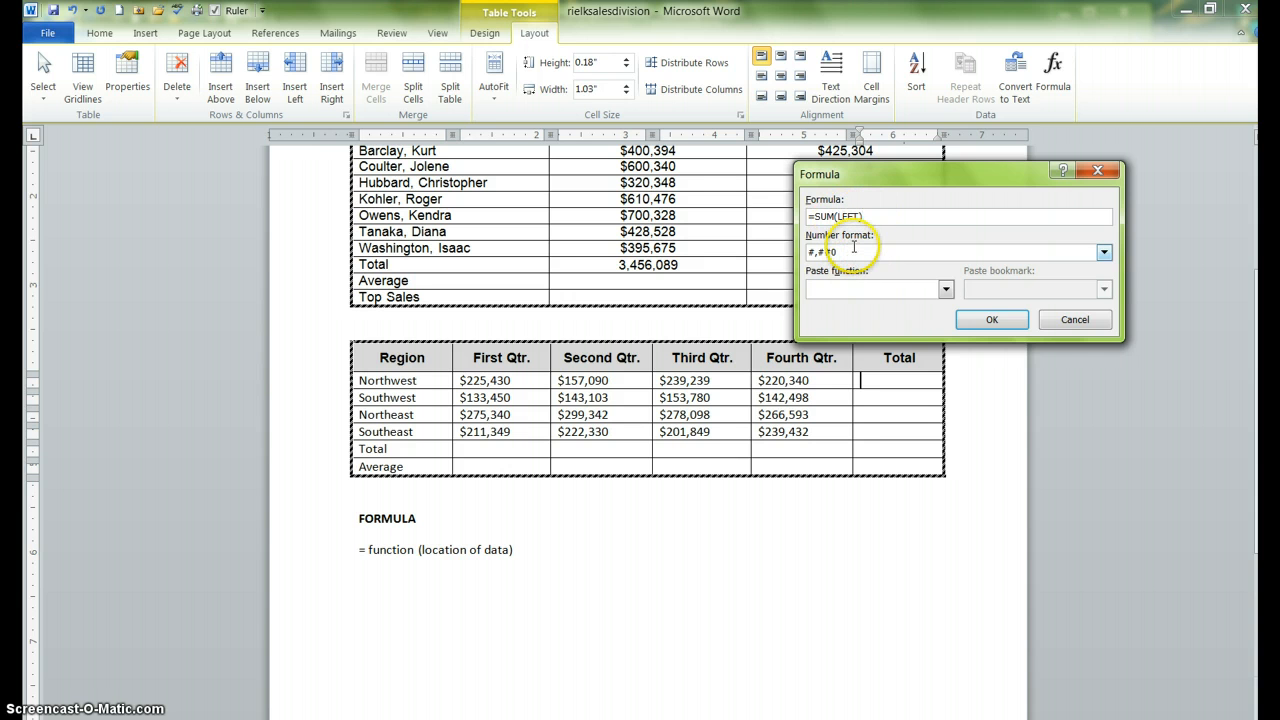
click(990, 319)
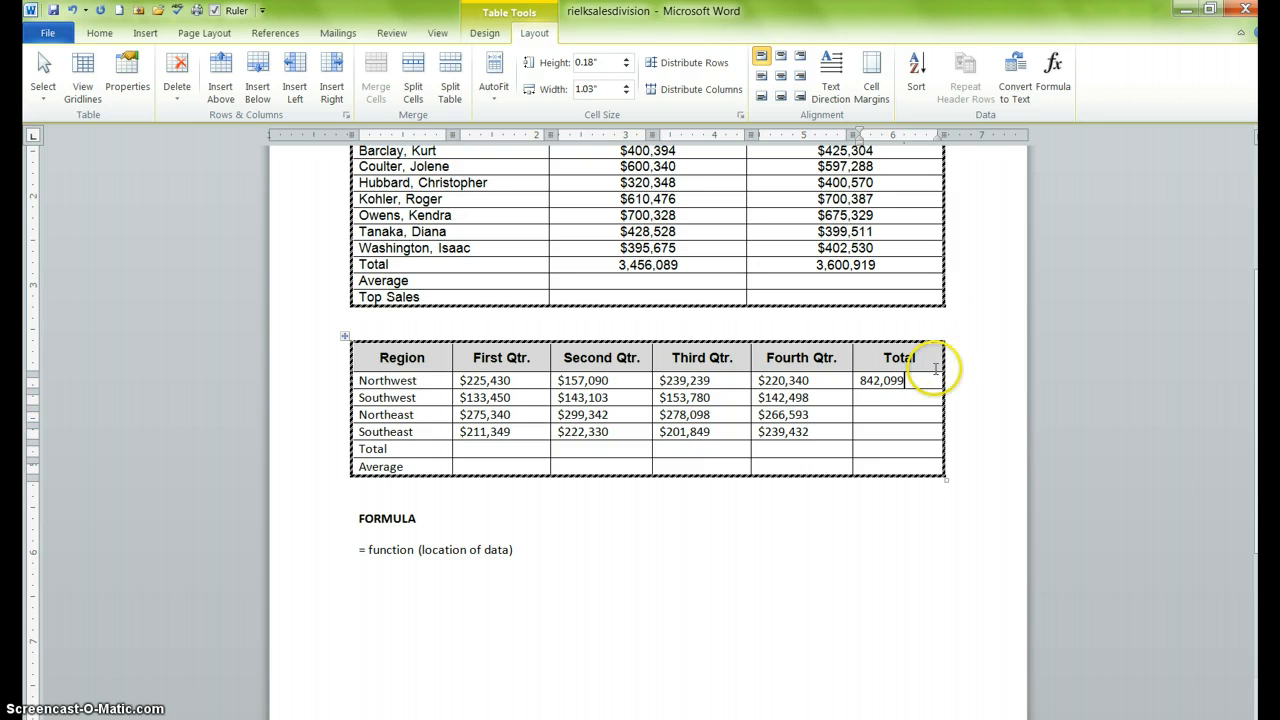
- Repeat the row-sum formula in the Total cells of the Southwest, Northeast and Southeast rows
click(900, 399)
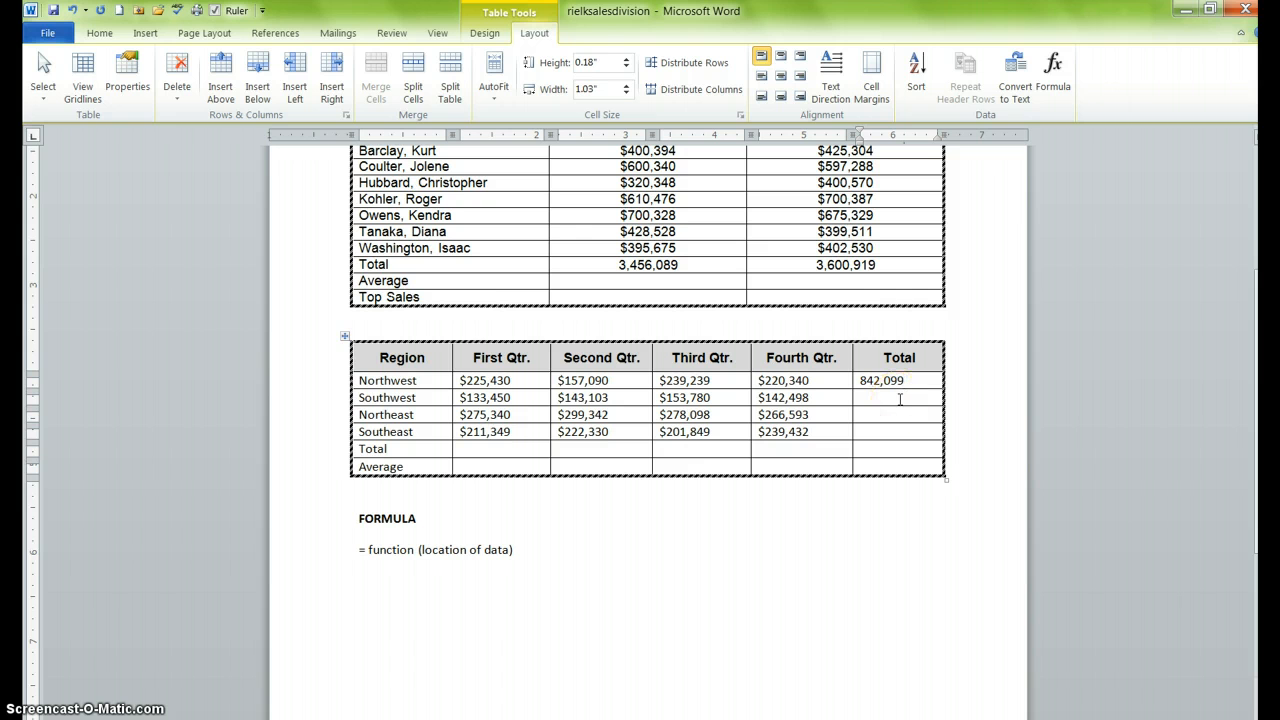
click(897, 400)
key(F4)
click(872, 414)
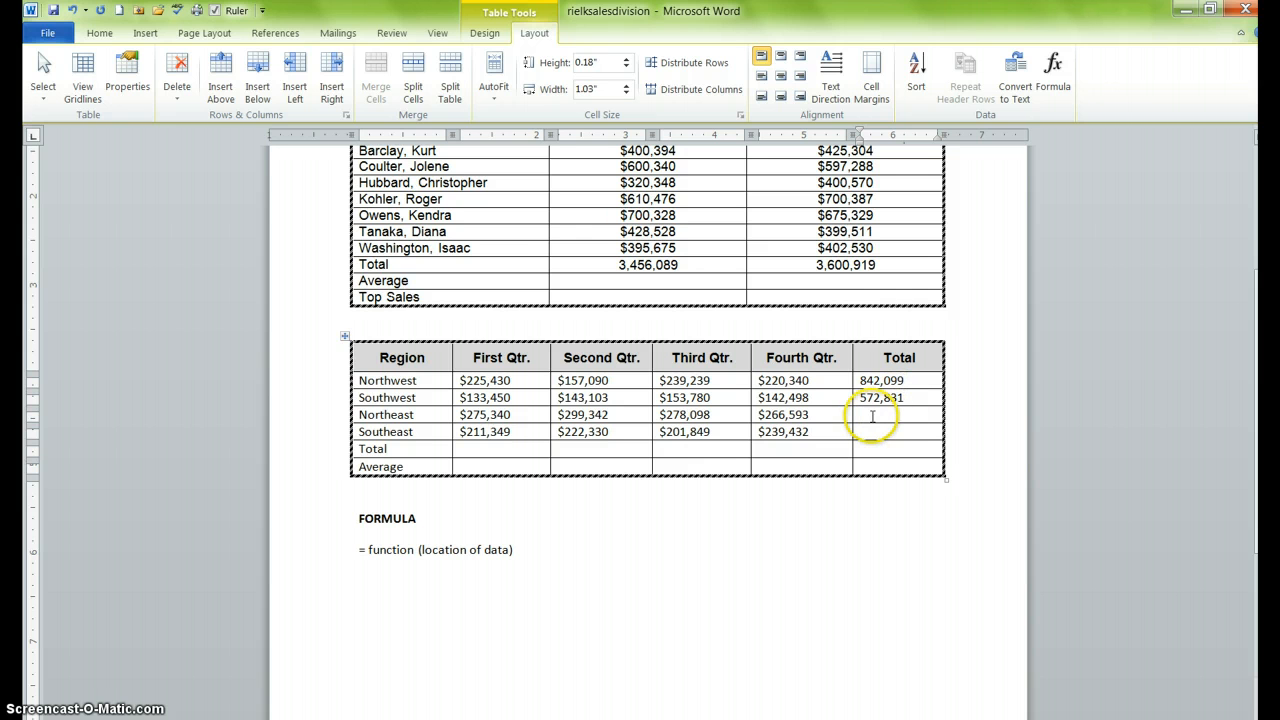
key(F4)
click(872, 432)
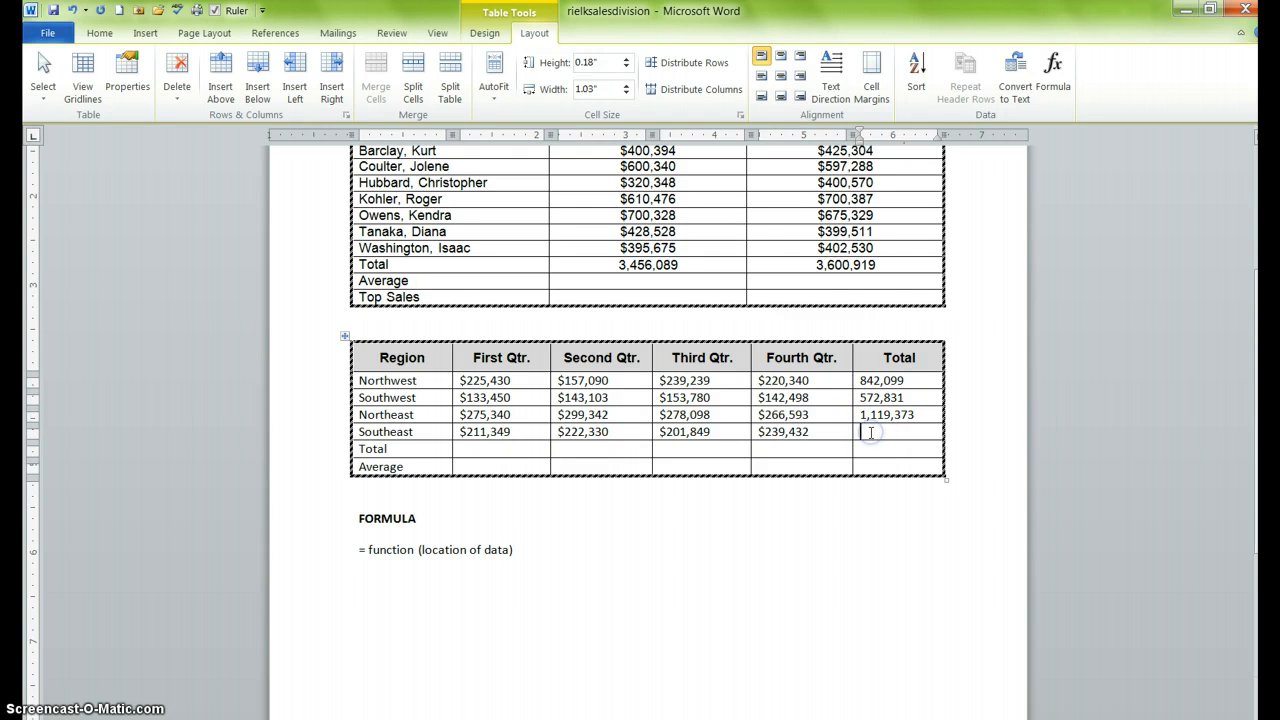
key(F4)
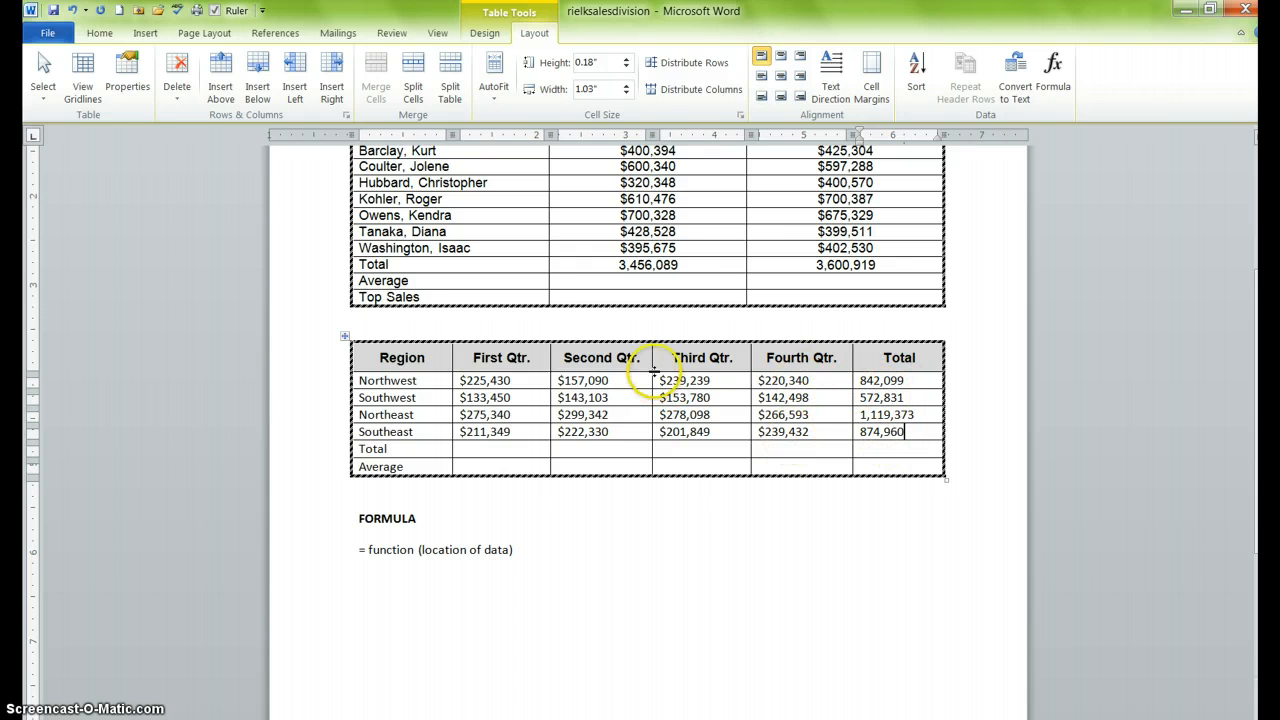
- Insert the formula =SUM(ABOVE) with number format #,##0 where the region table's Total row and Total column meet
click(895, 448)
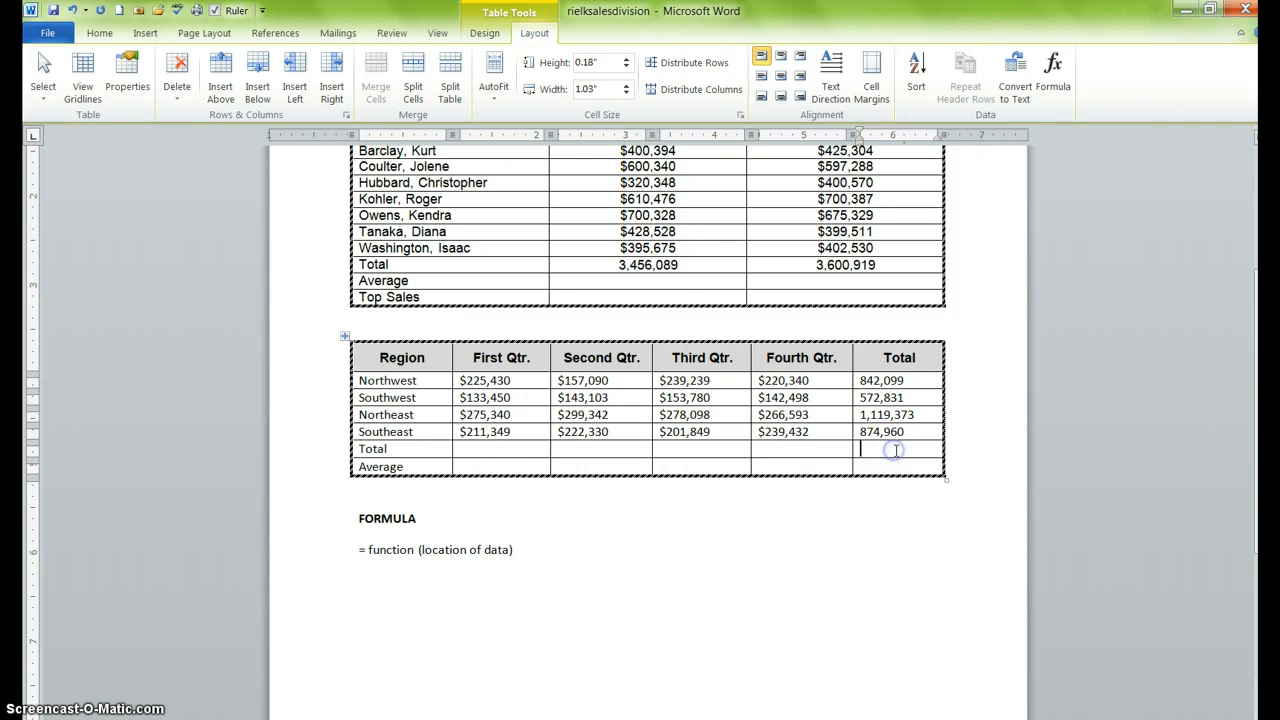
click(1053, 75)
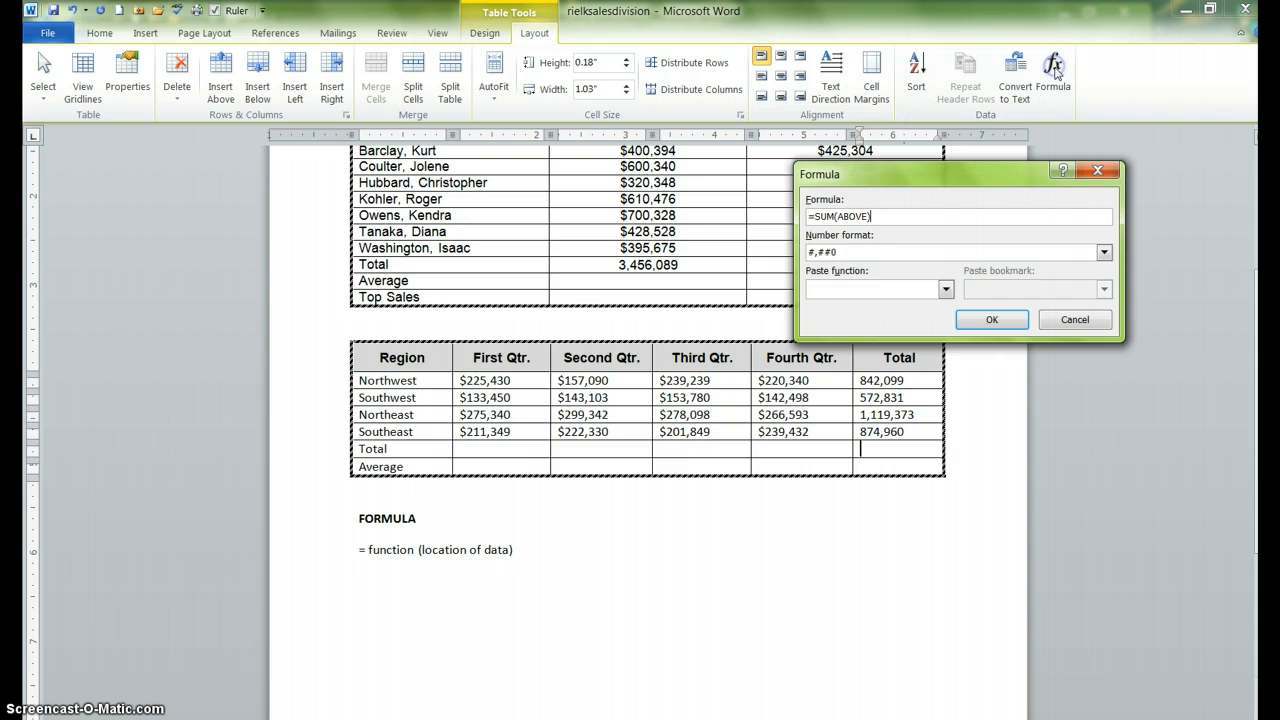
click(995, 320)
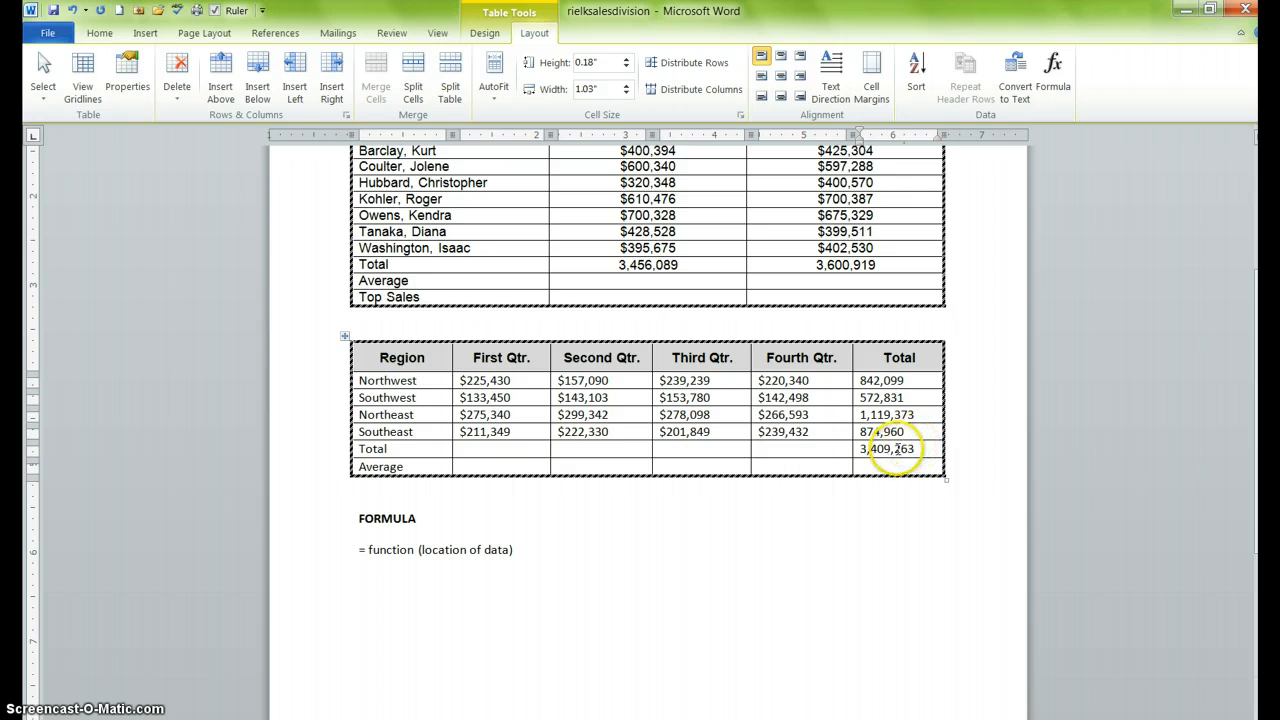
- Repeat the column-sum formula in the Total row for the Fourth, Third, Second and First Qtr. columns
click(803, 449)
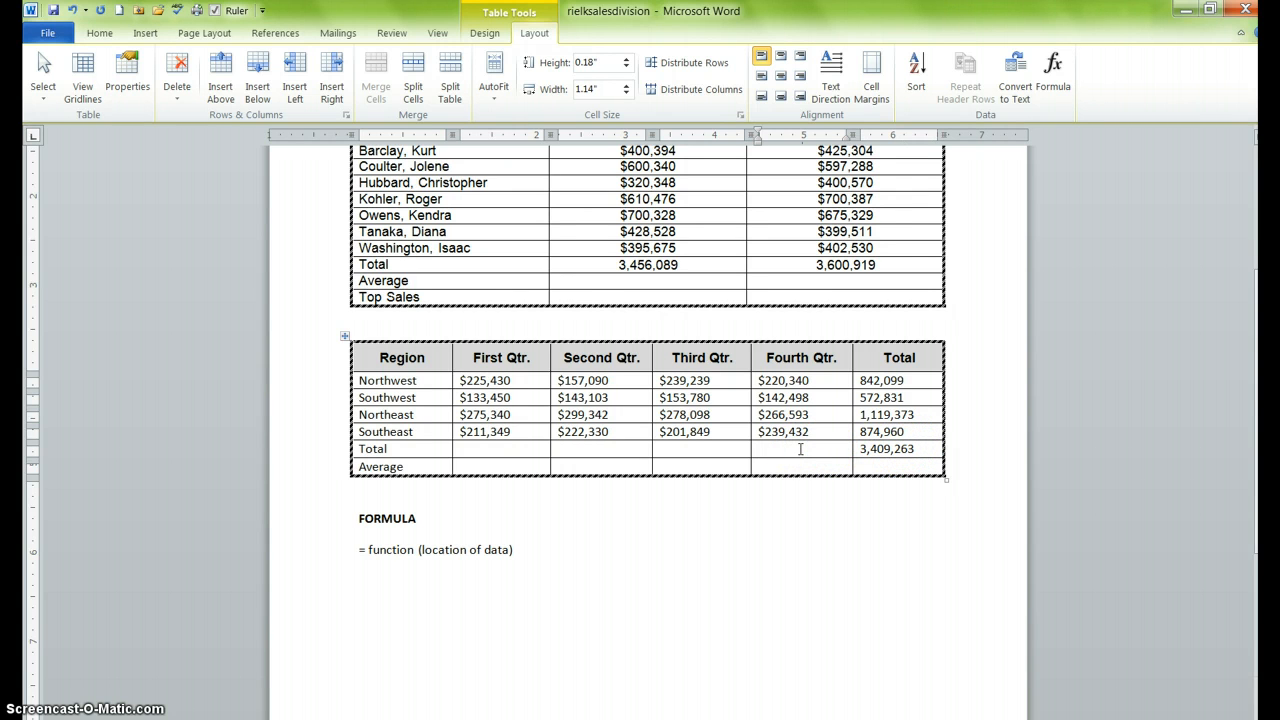
key(F4)
click(678, 446)
key(F4)
click(573, 451)
key(F4)
click(466, 451)
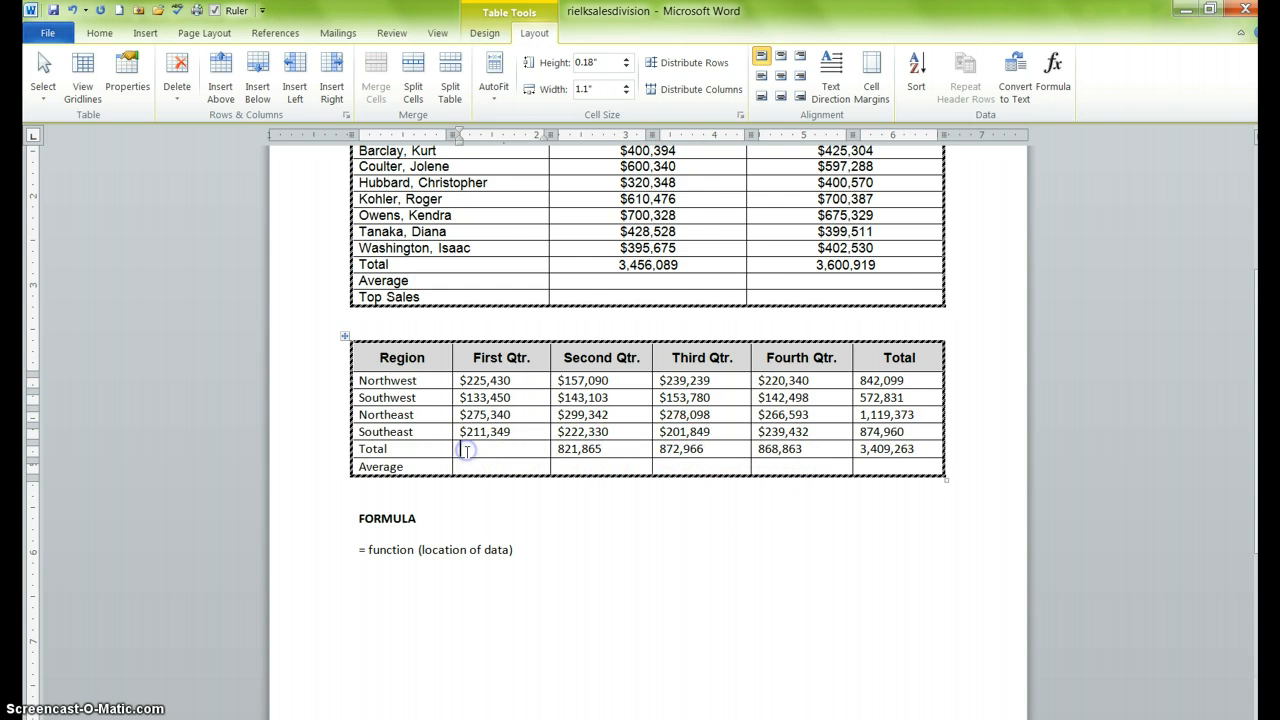
key(F4)
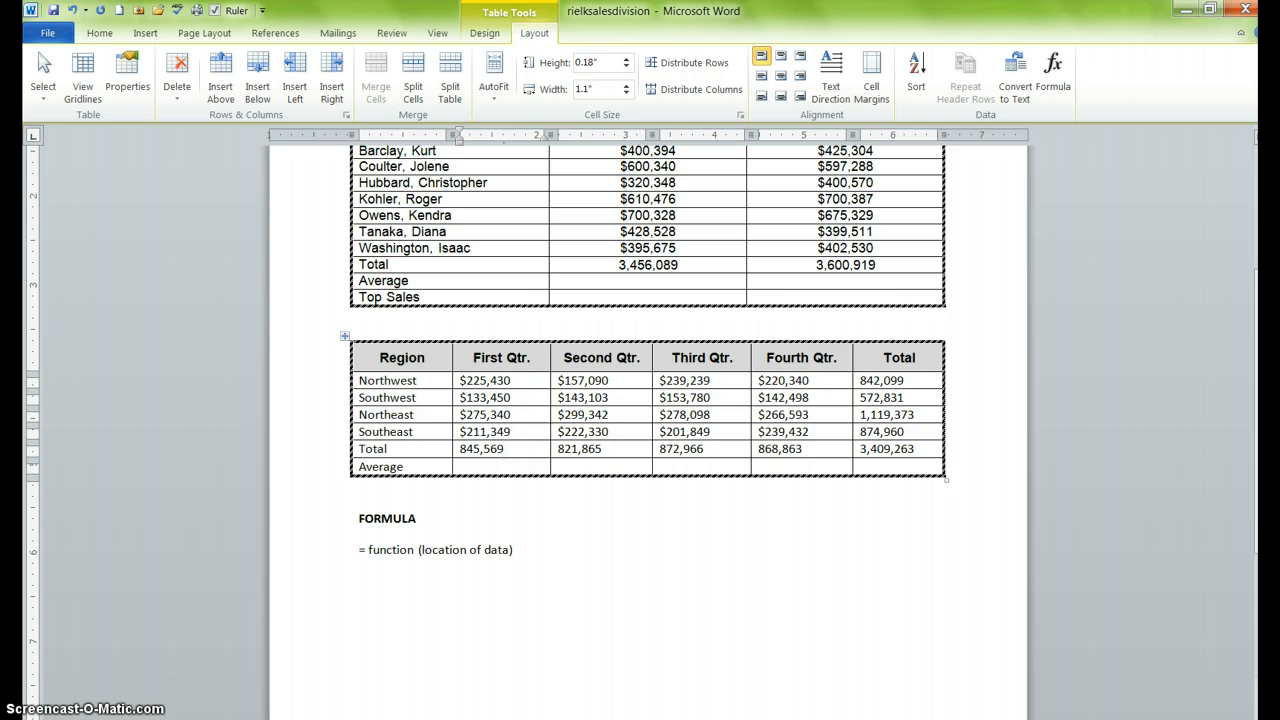